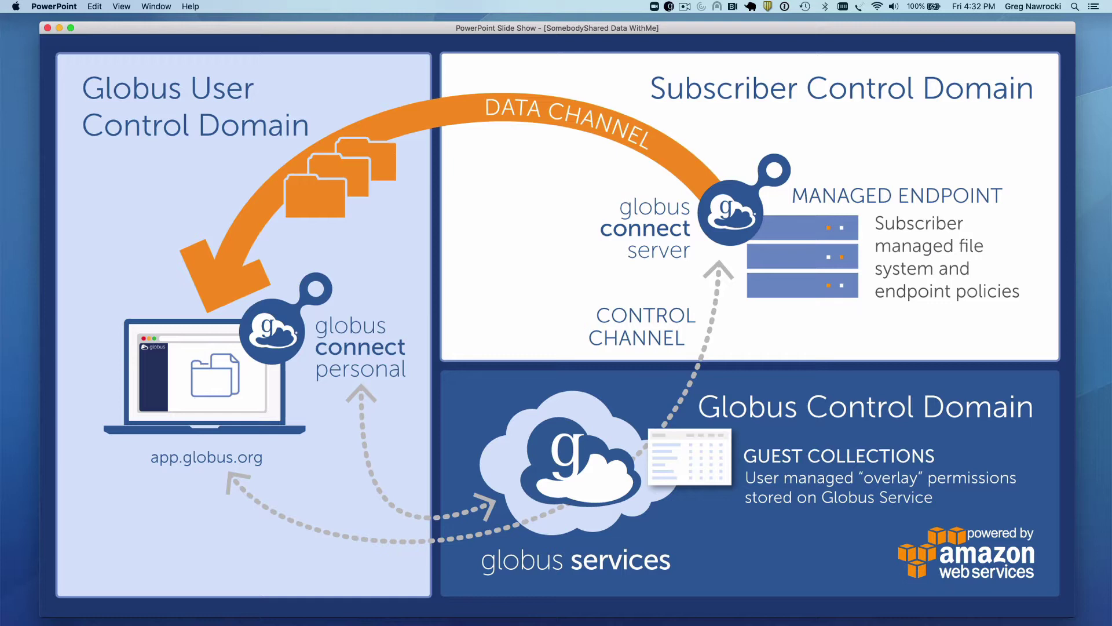
Advance the slide show to the docs.globus.org How To page slide.
{"action": "key", "text": "Right"}
{"action": "key", "text": "Right"}
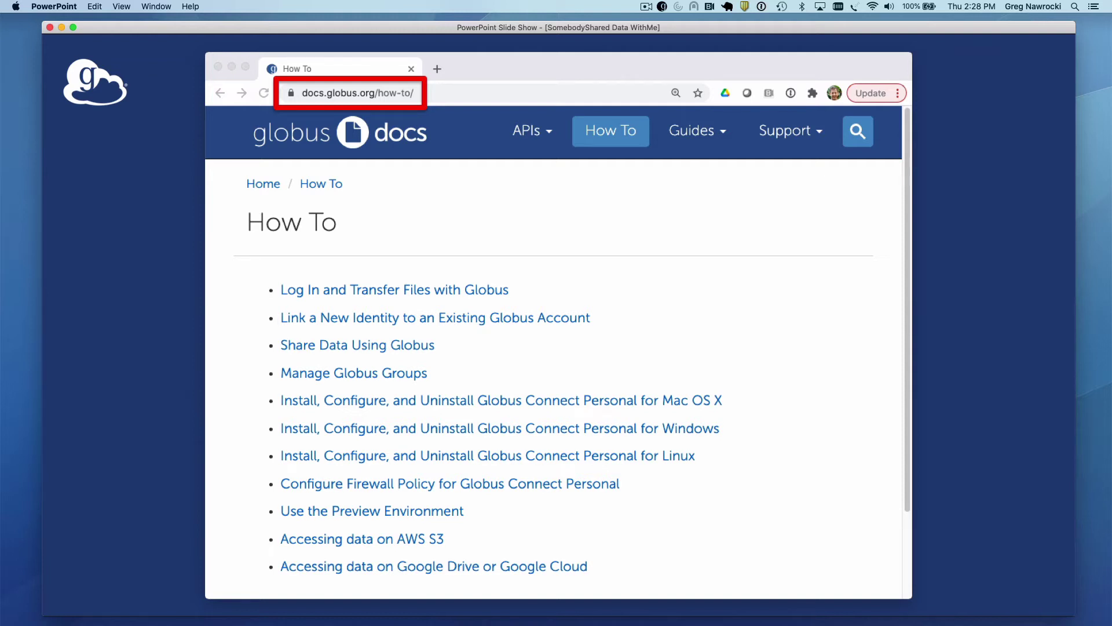
Highlight the first two How To links, the three Globus Connect Personal install guides, then the firewall guide.
{"action": "key", "text": "Right"}
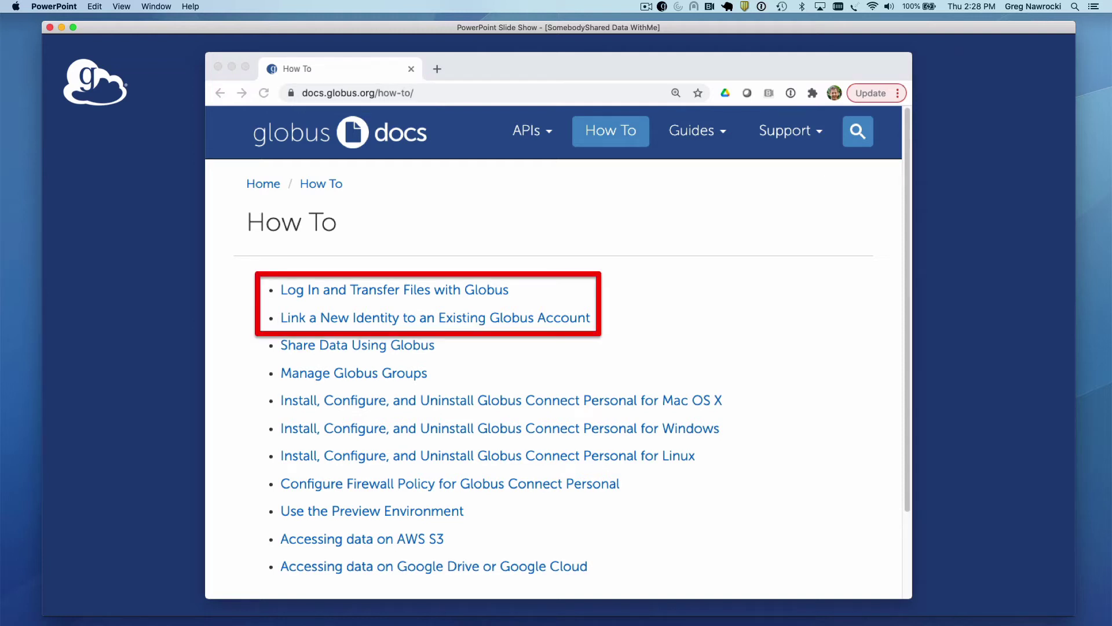
{"action": "key", "text": "Right"}
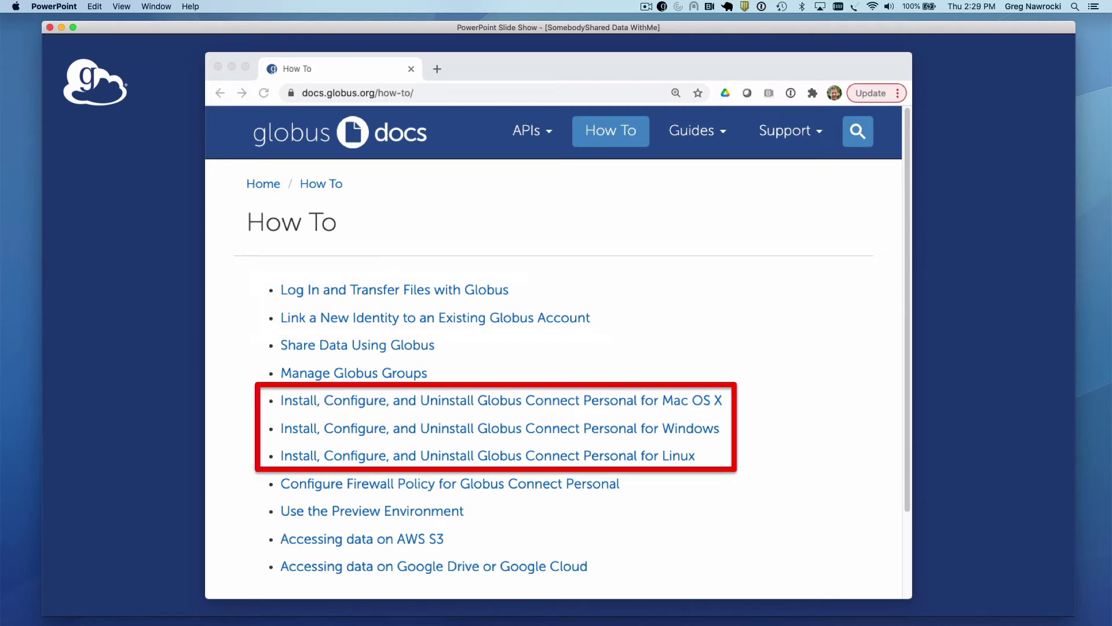
{"action": "key", "text": "Right"}
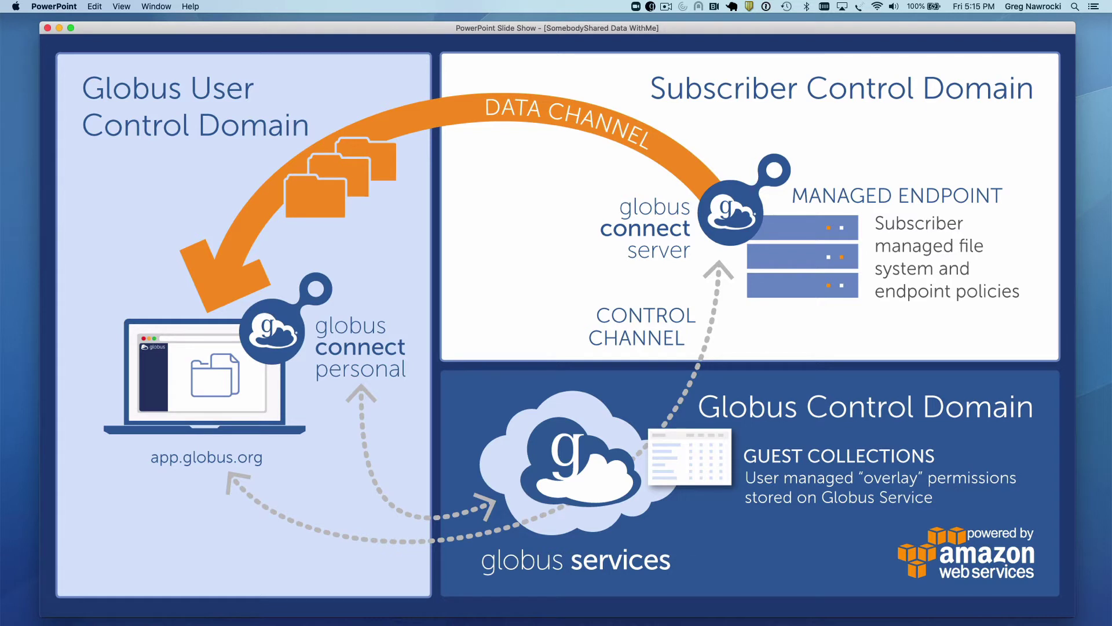
Show the diagram arrows for app.globus.org, the control channel, Globus Connect Personal and the data channel.
{"action": "key", "text": "Right"}
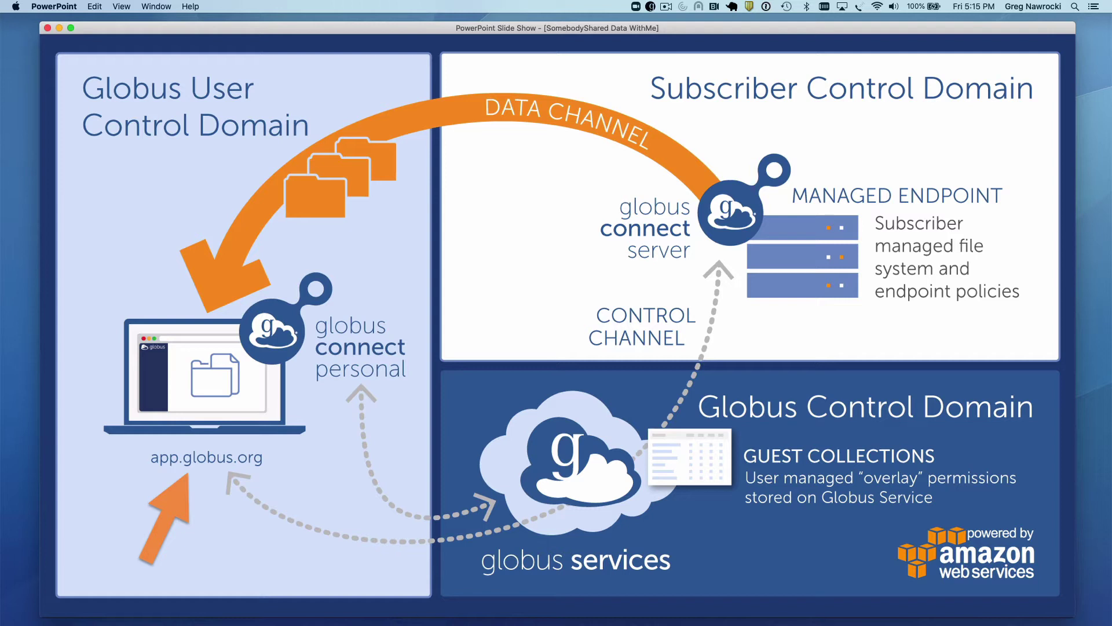
{"action": "key", "text": "Right"}
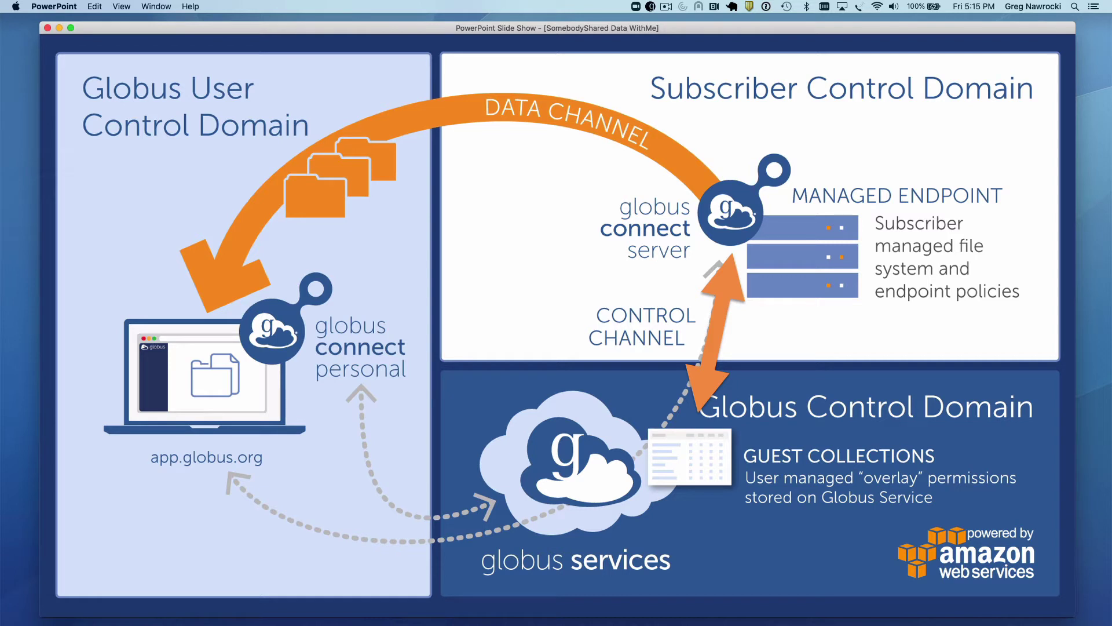
{"action": "key", "text": "Right"}
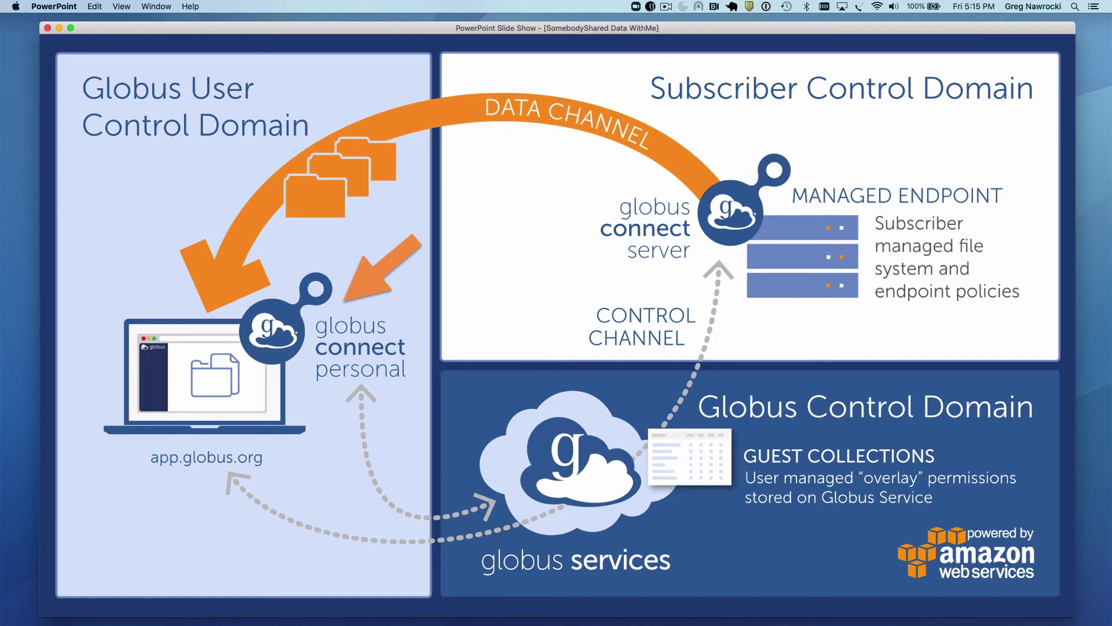
{"action": "key", "text": "Right"}
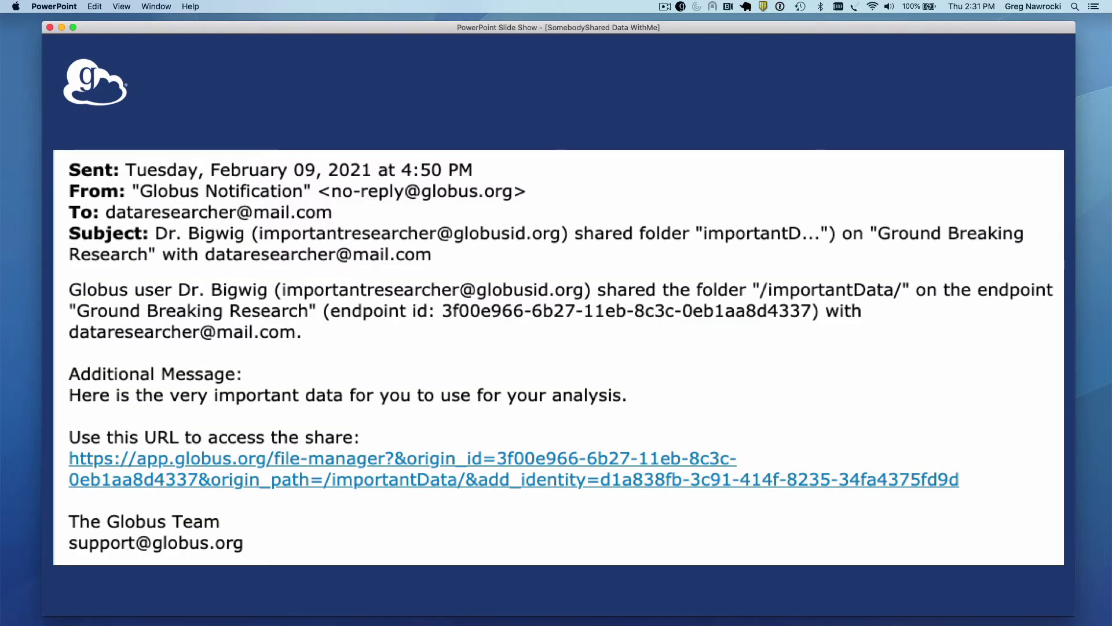
Highlight the email's To: recipient line, then its shared-folder URL.
{"action": "key", "text": "Right"}
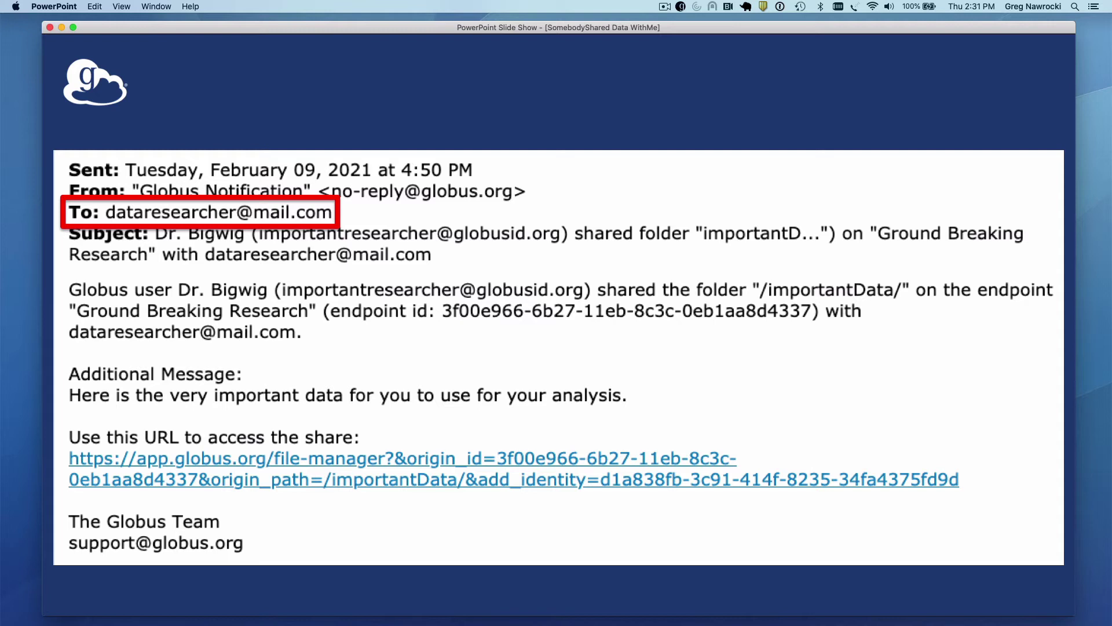
{"action": "key", "text": "Right"}
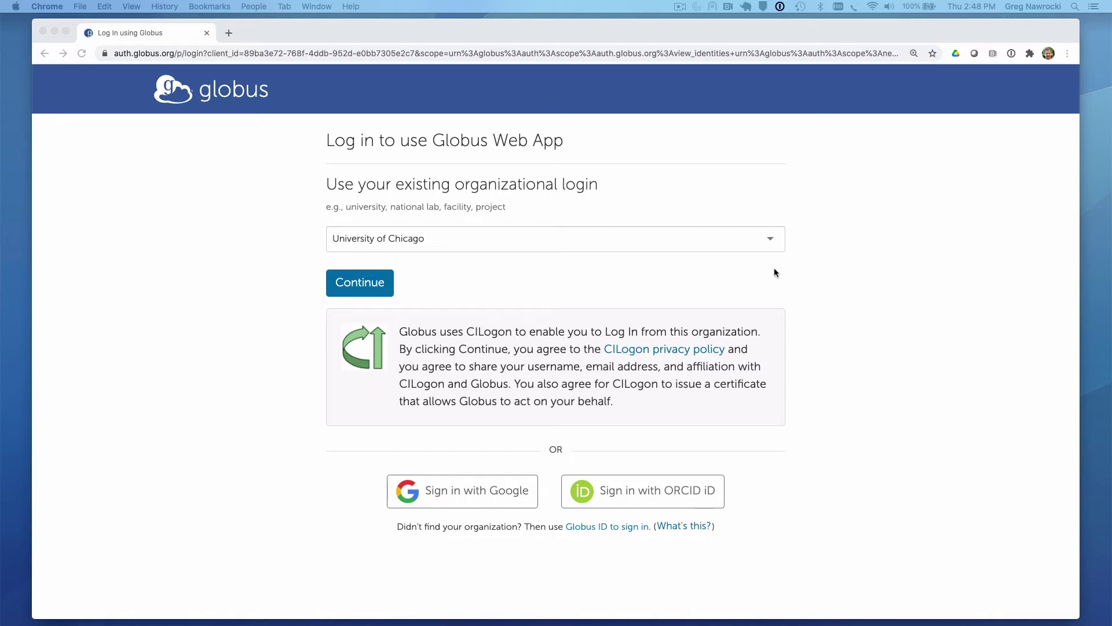
{"action": "left_click", "coordinate": [773, 240]}
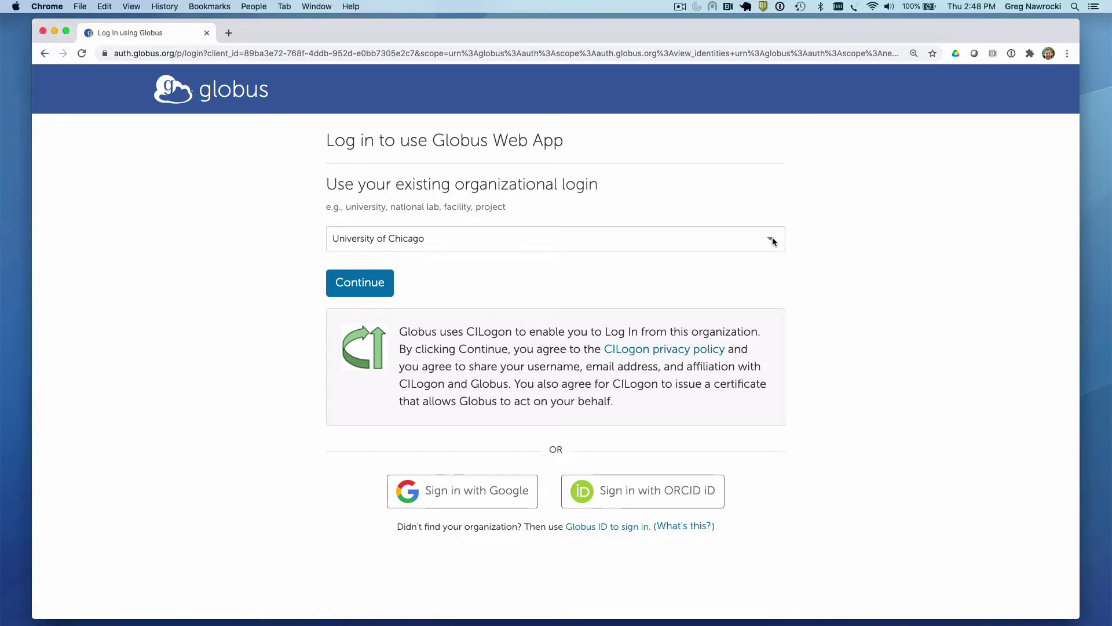
{"action": "left_click", "coordinate": [773, 240]}
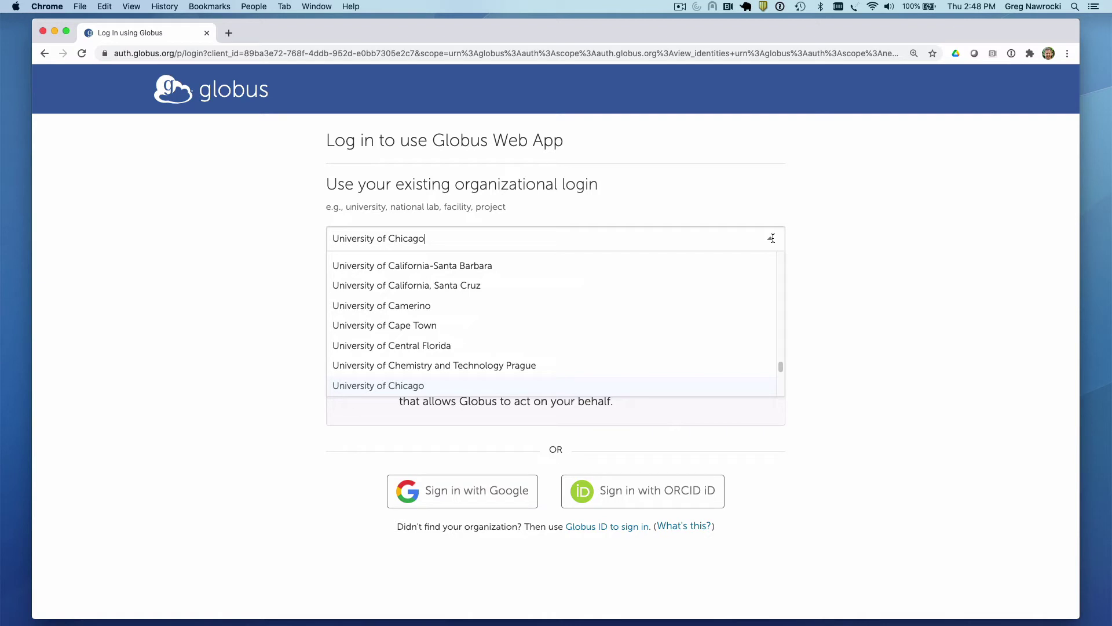
{"action": "left_click", "coordinate": [853, 238]}
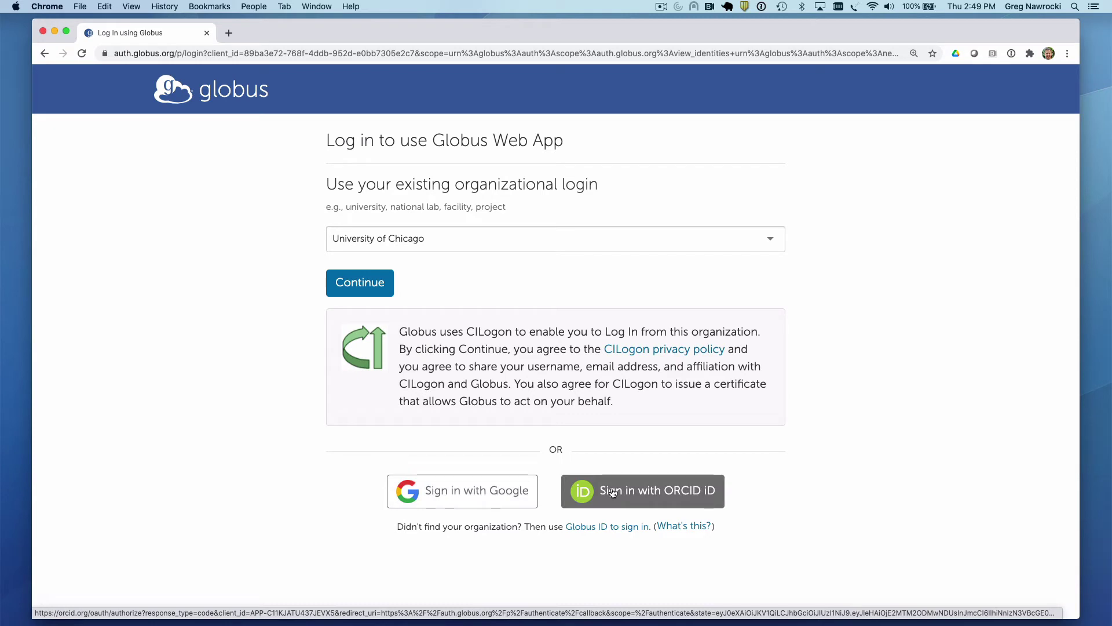
Look at the Globus ID sign-up page, then sign in with an ORCID iD instead.
{"action": "left_click", "coordinate": [610, 528]}
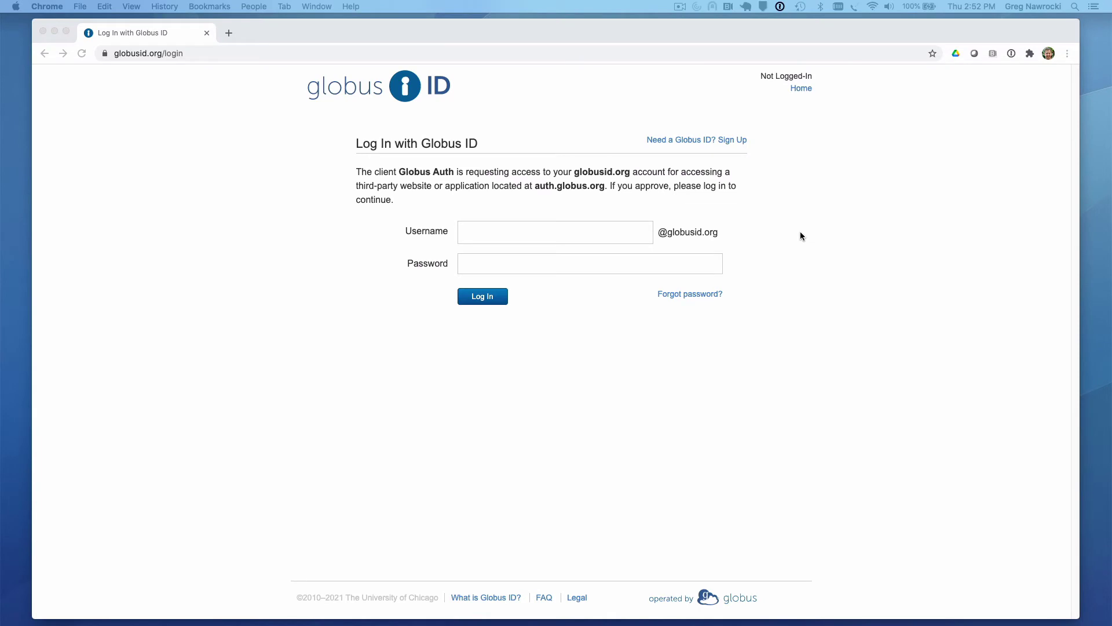
{"action": "left_click", "coordinate": [733, 139]}
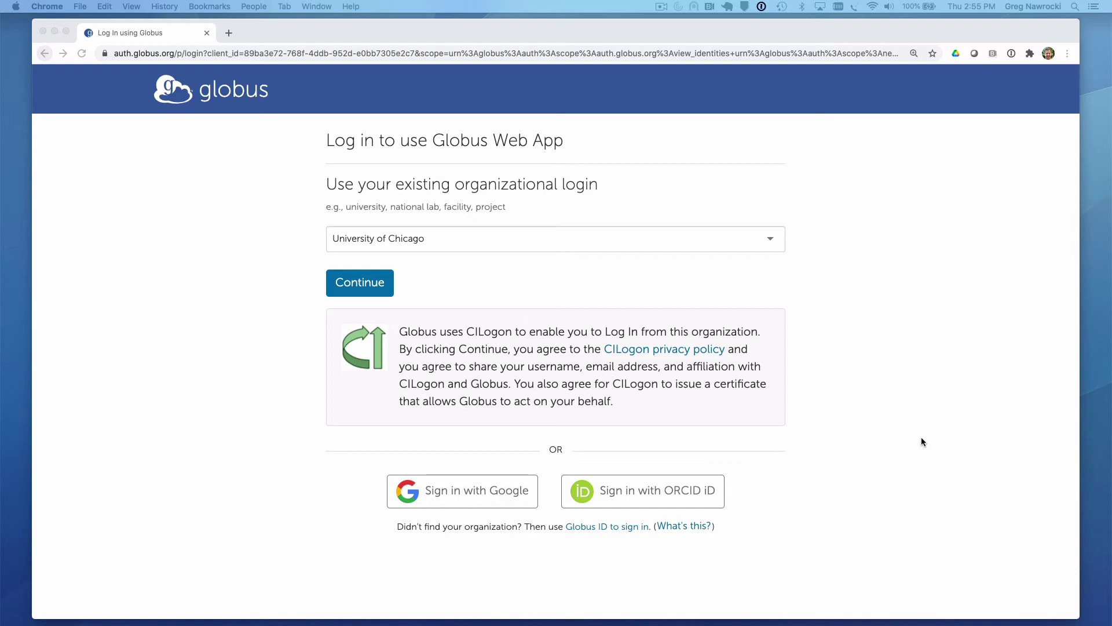
{"action": "left_click", "coordinate": [677, 503]}
{"action": "left_click", "coordinate": [678, 503]}
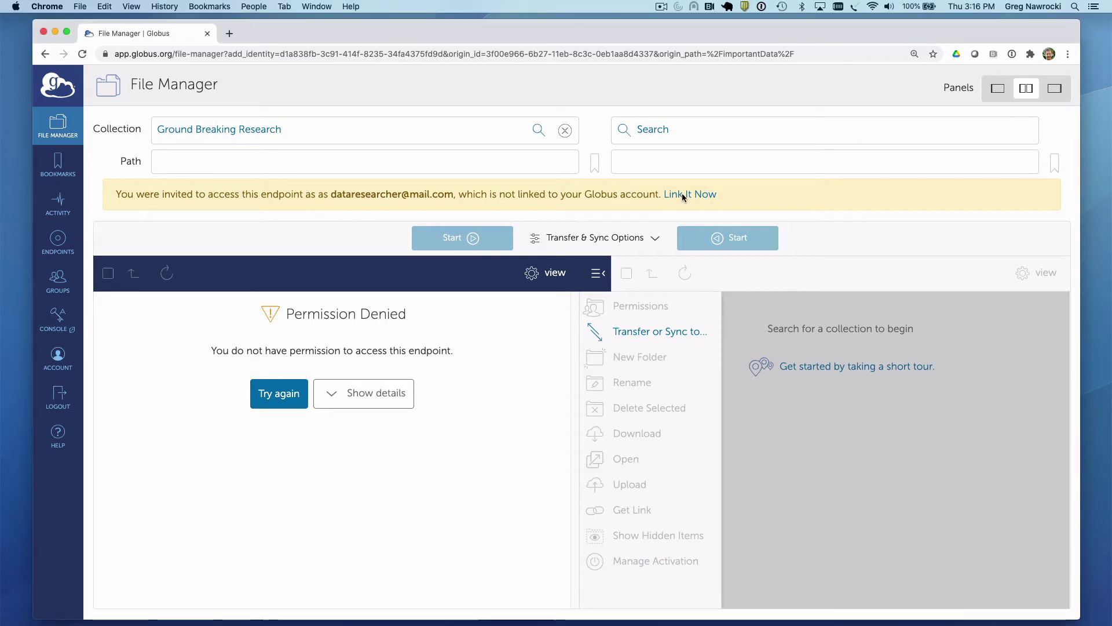
Link the required identity by continuing and submitting the emailed verification code.
{"action": "left_click", "coordinate": [685, 196]}
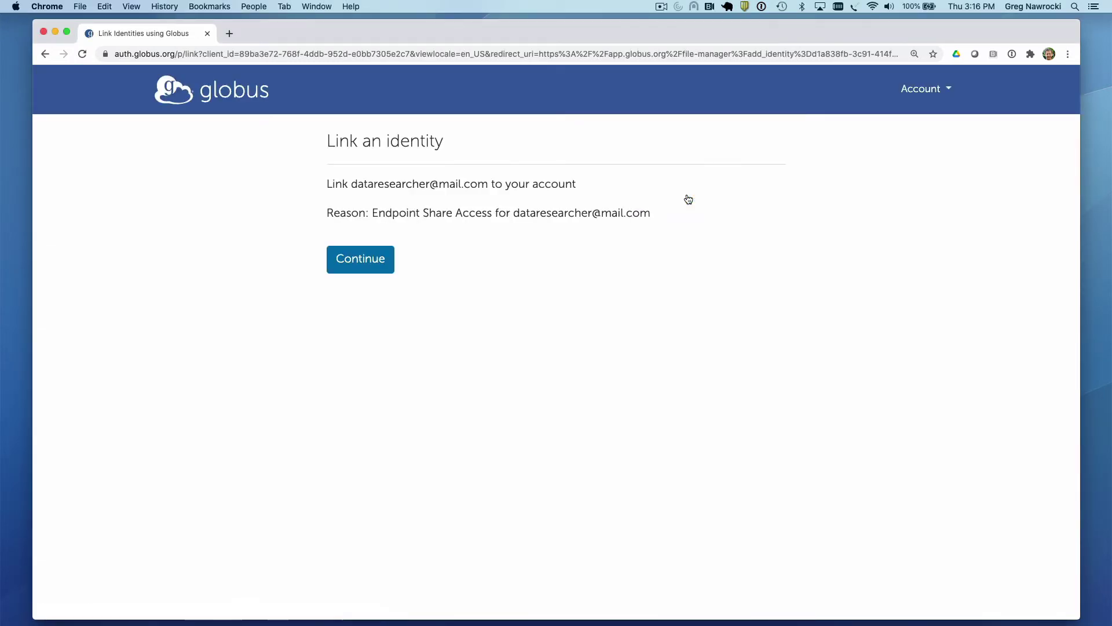
{"action": "left_click", "coordinate": [374, 268]}
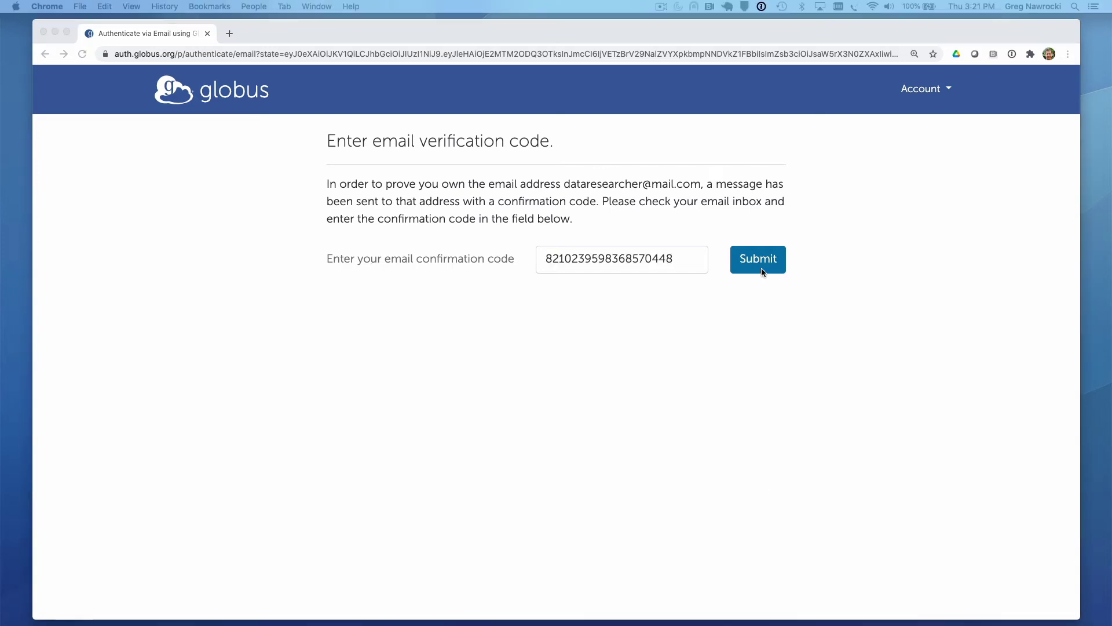
{"action": "left_click", "coordinate": [761, 266]}
{"action": "left_click", "coordinate": [762, 266]}
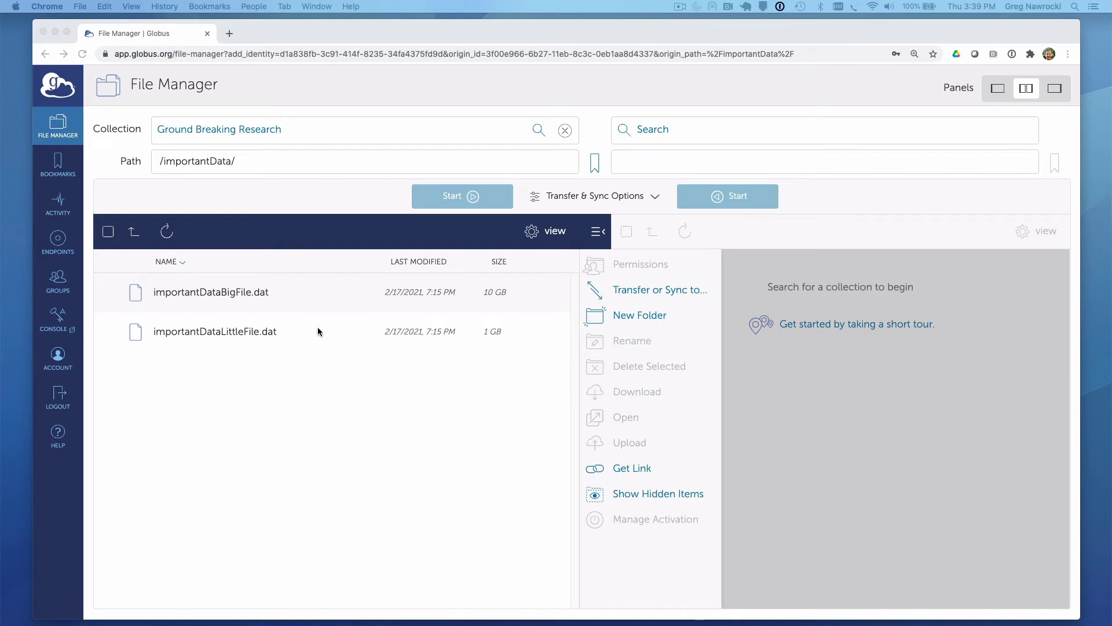
Tick the checkbox for the 10 GB importantDataBigFile.dat in /importantData/.
{"action": "left_click", "coordinate": [243, 294]}
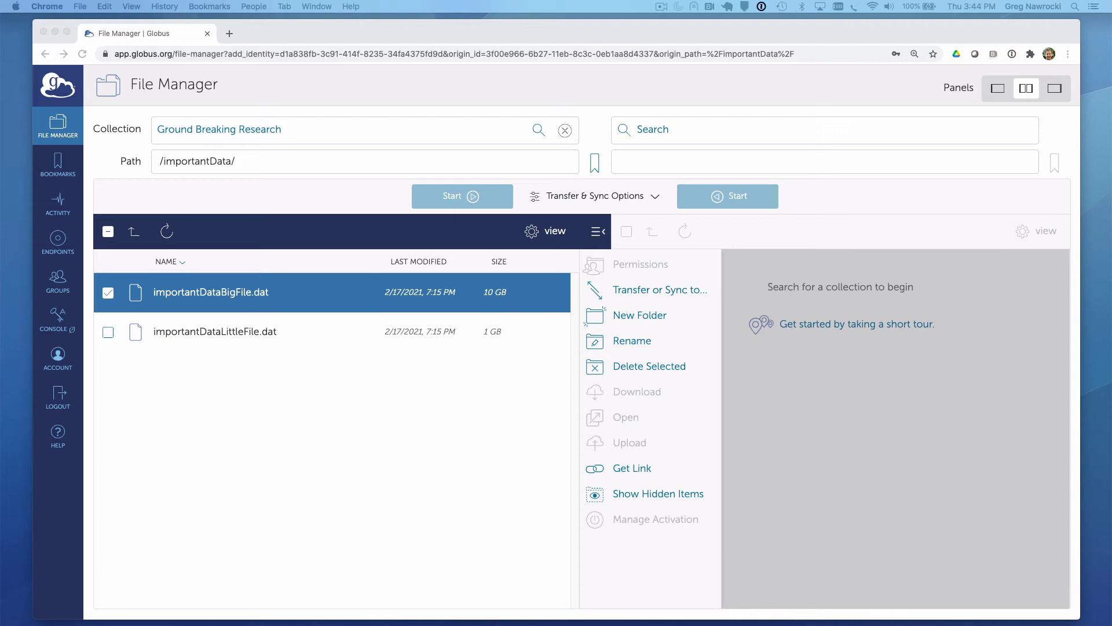
From Endpoints' personal endpoint page, download the Globus Connect Personal Mac installer and open the .dmg.
{"action": "left_click", "coordinate": [59, 244]}
{"action": "left_click", "coordinate": [58, 244]}
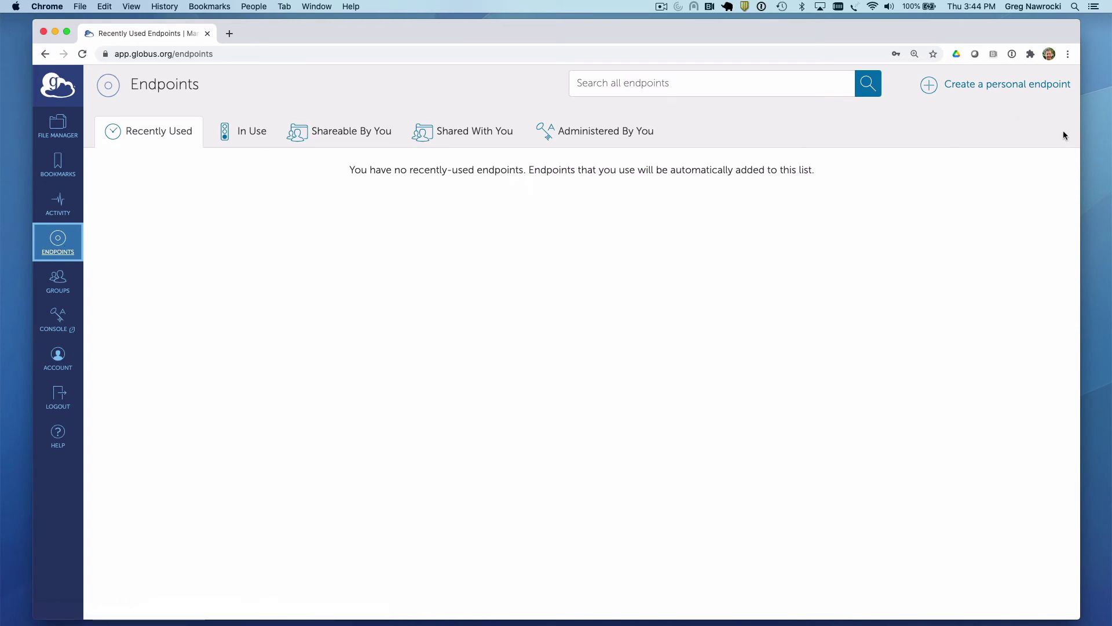
{"action": "left_click", "coordinate": [974, 87]}
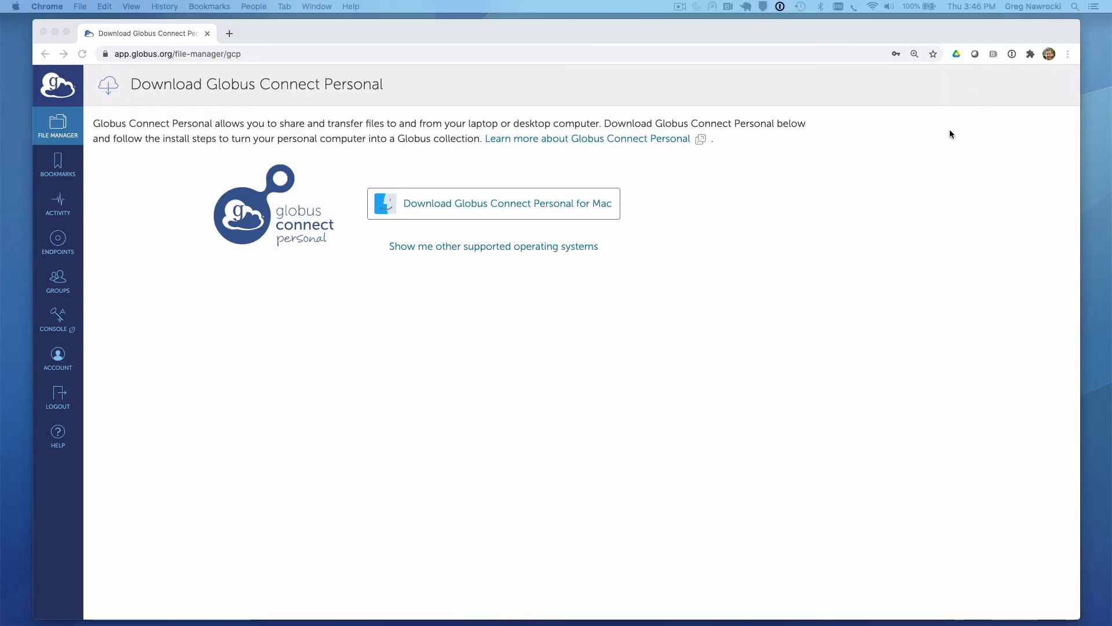
{"action": "left_click", "coordinate": [512, 202]}
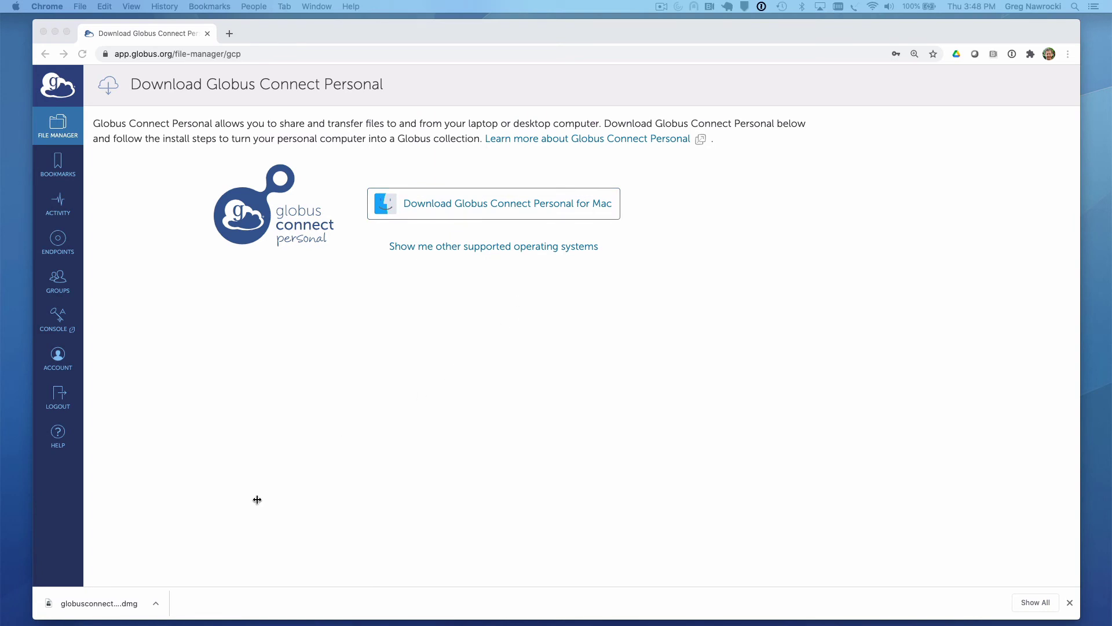
{"action": "left_click", "coordinate": [106, 604]}
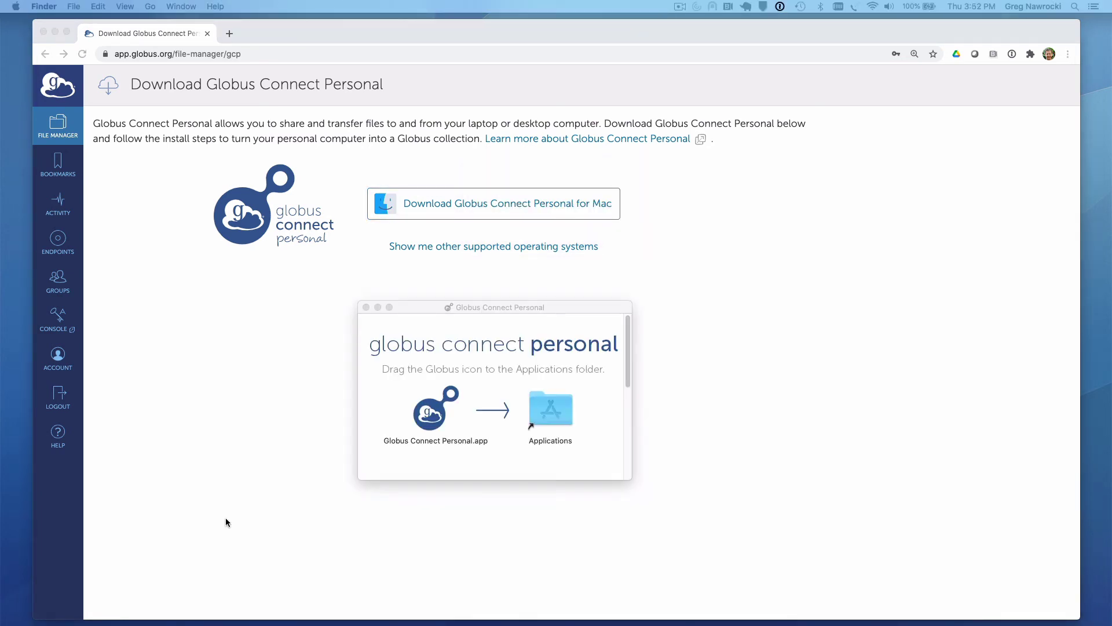
Drag Globus Connect Personal.app into Applications and log in to Globus from its setup window.
{"action": "left_click_drag", "start_coordinate": [423, 440], "coordinate": [552, 409]}
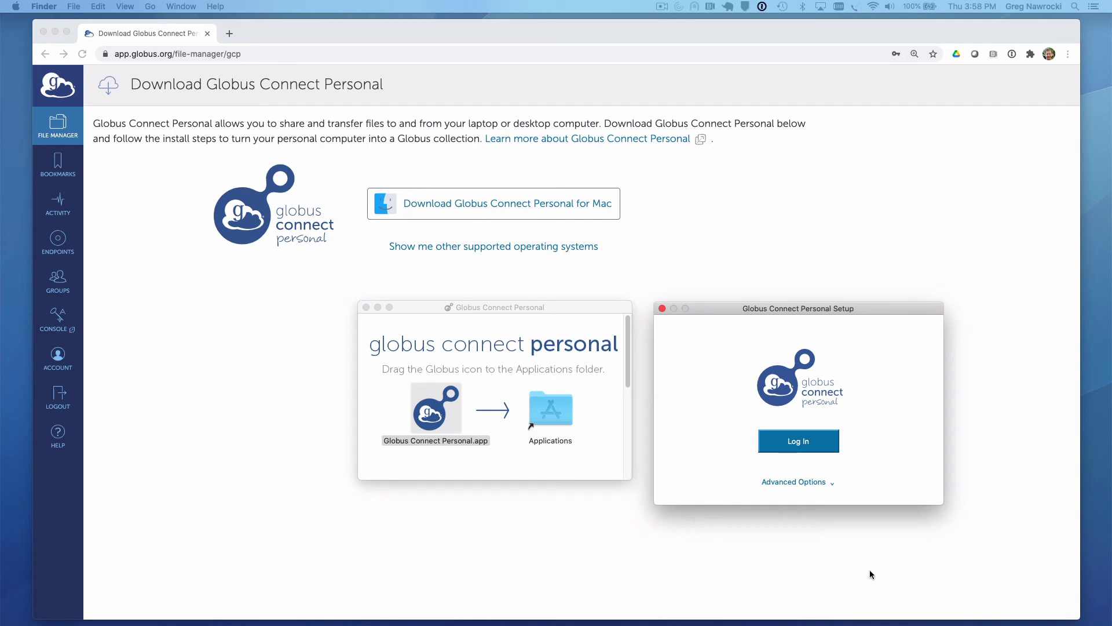
{"action": "left_click", "coordinate": [807, 442]}
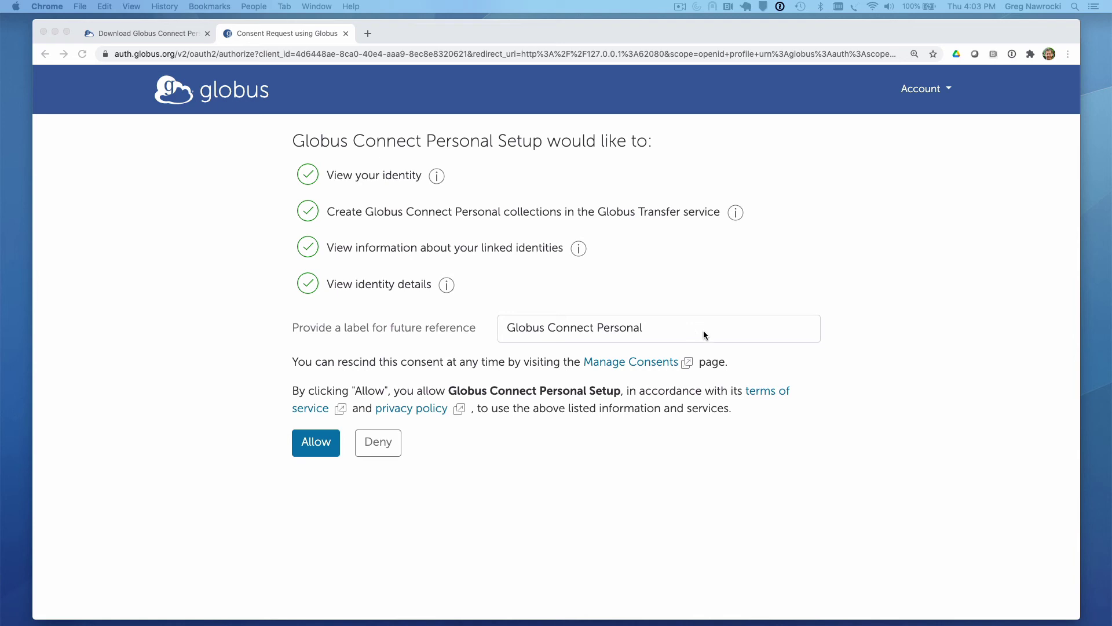
Allow the four permissions requested by Globus Connect Personal Setup.
{"action": "left_click", "coordinate": [333, 440]}
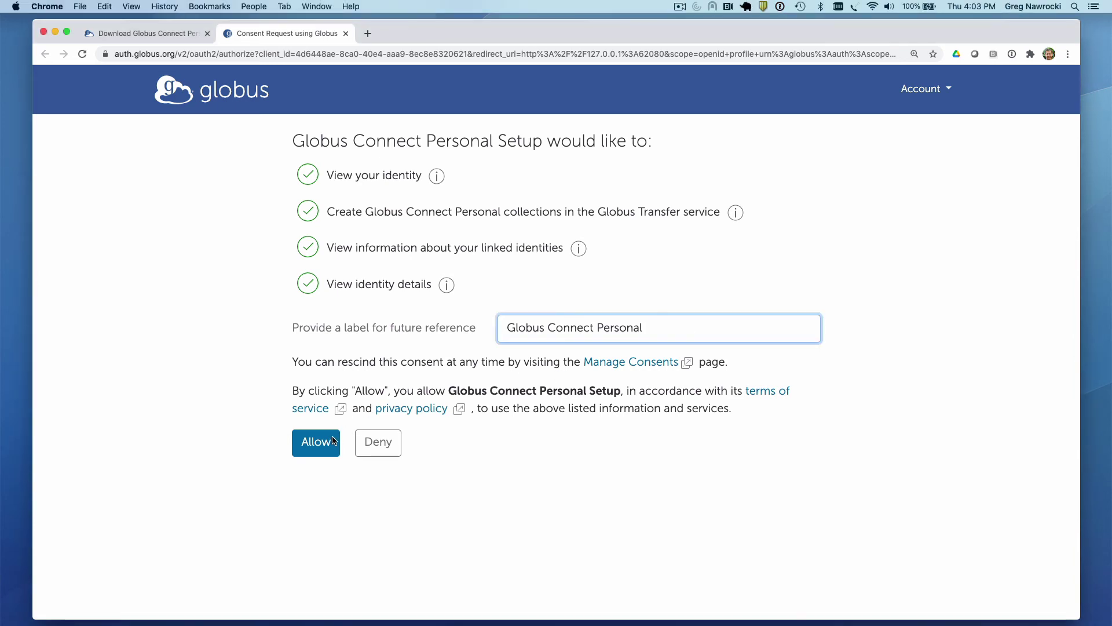
{"action": "left_click", "coordinate": [333, 441]}
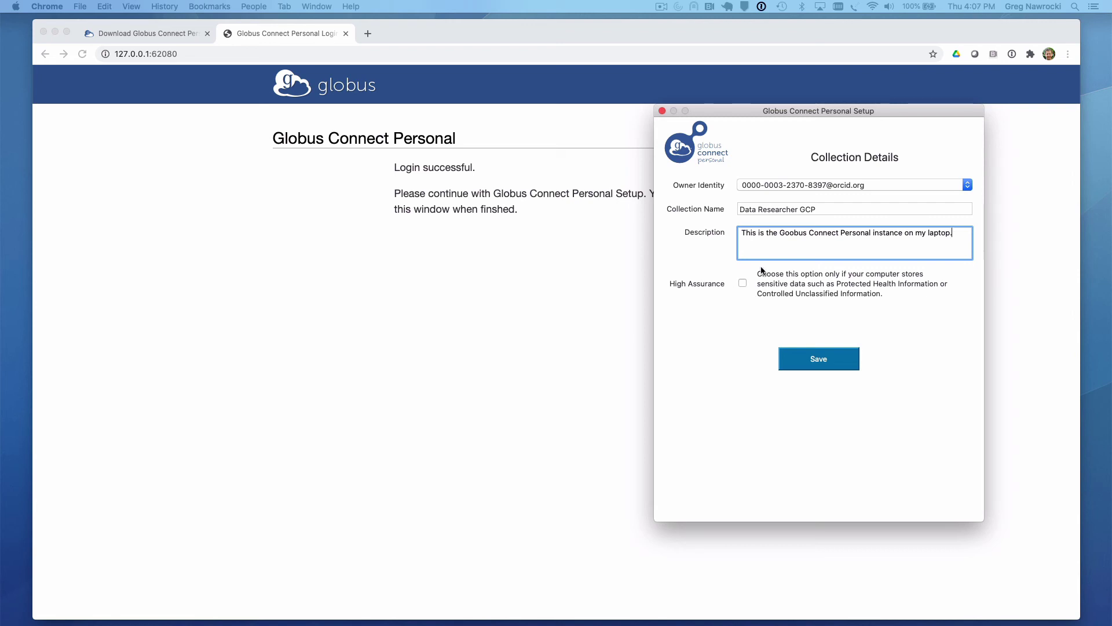
Save the Data Researcher GCP collection details and exit Globus Connect Personal setup.
{"action": "left_click", "coordinate": [819, 359]}
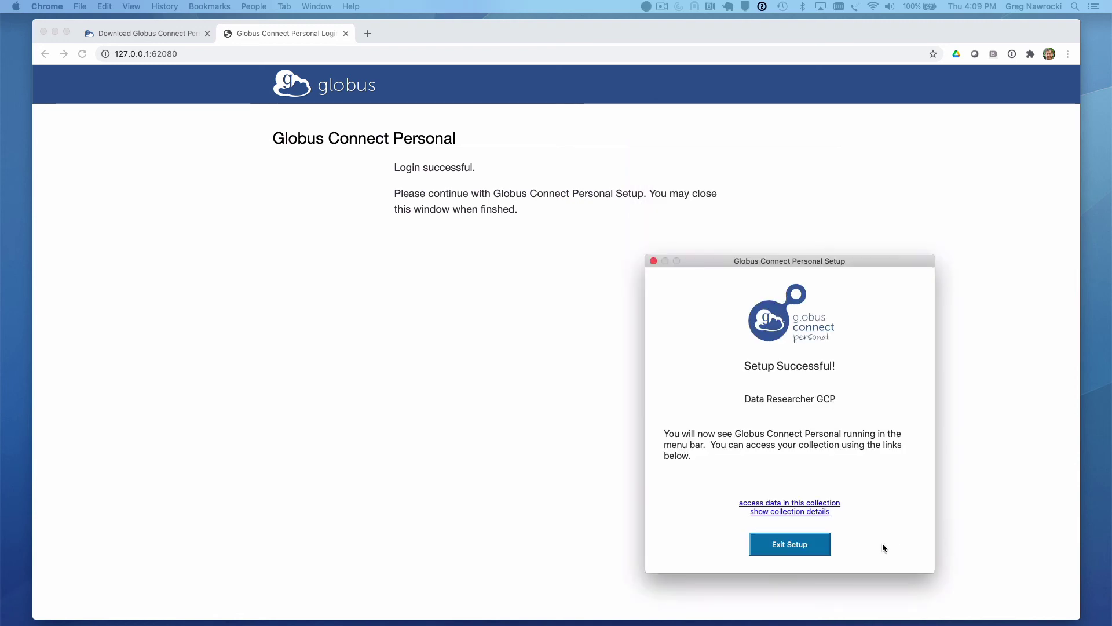
{"action": "left_click", "coordinate": [808, 548]}
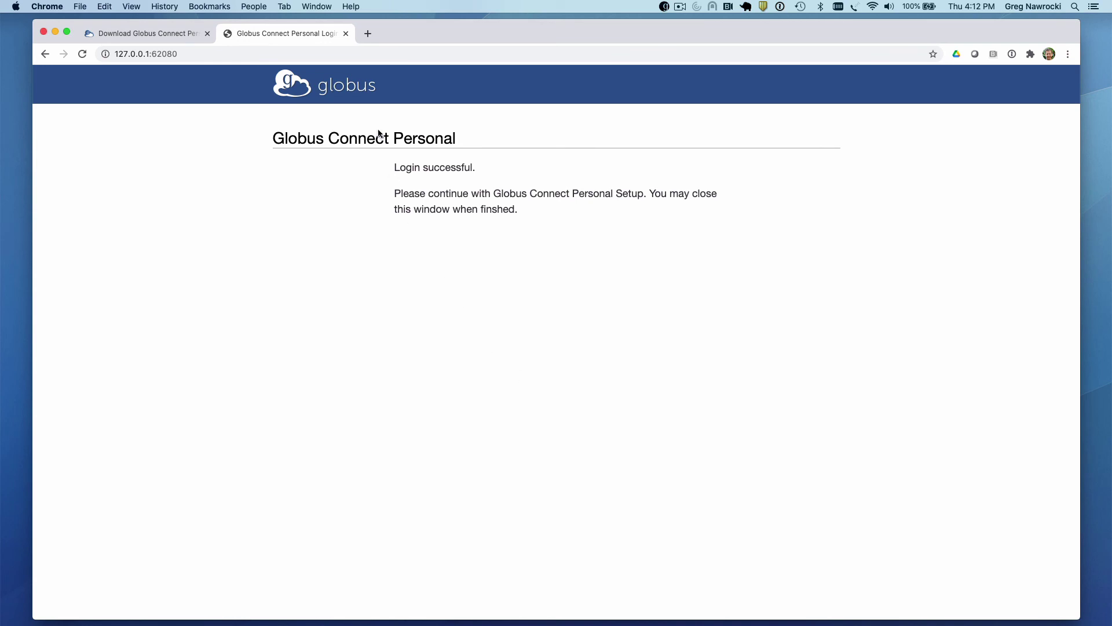
Close the login-success tab, return to importantData, and use the two-panel side-by-side layout.
{"action": "left_click", "coordinate": [346, 34]}
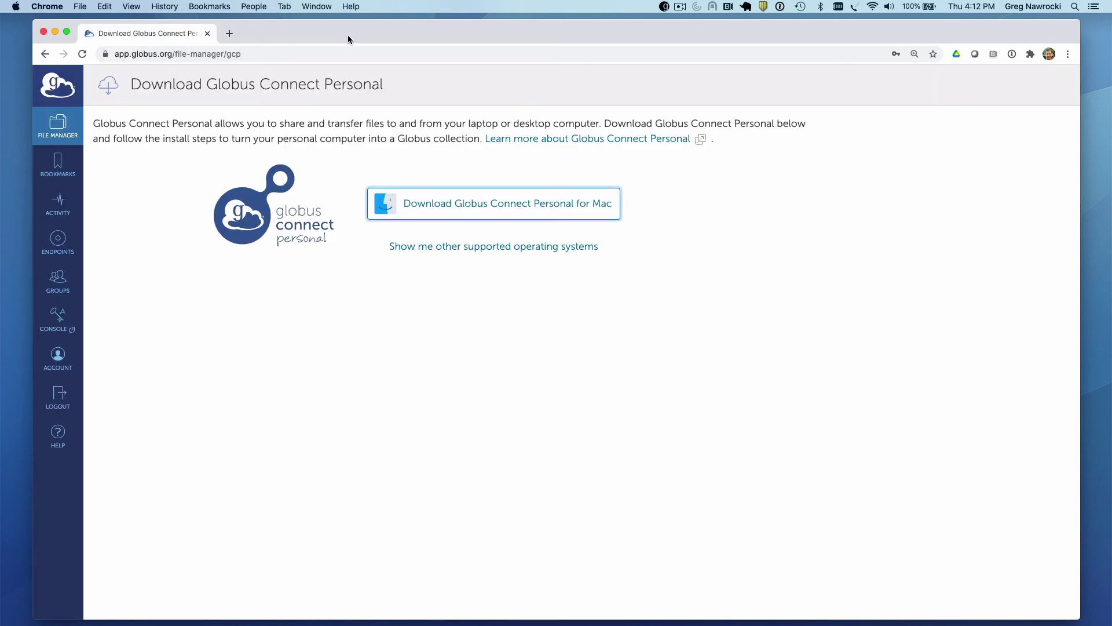
{"action": "left_click", "coordinate": [61, 125]}
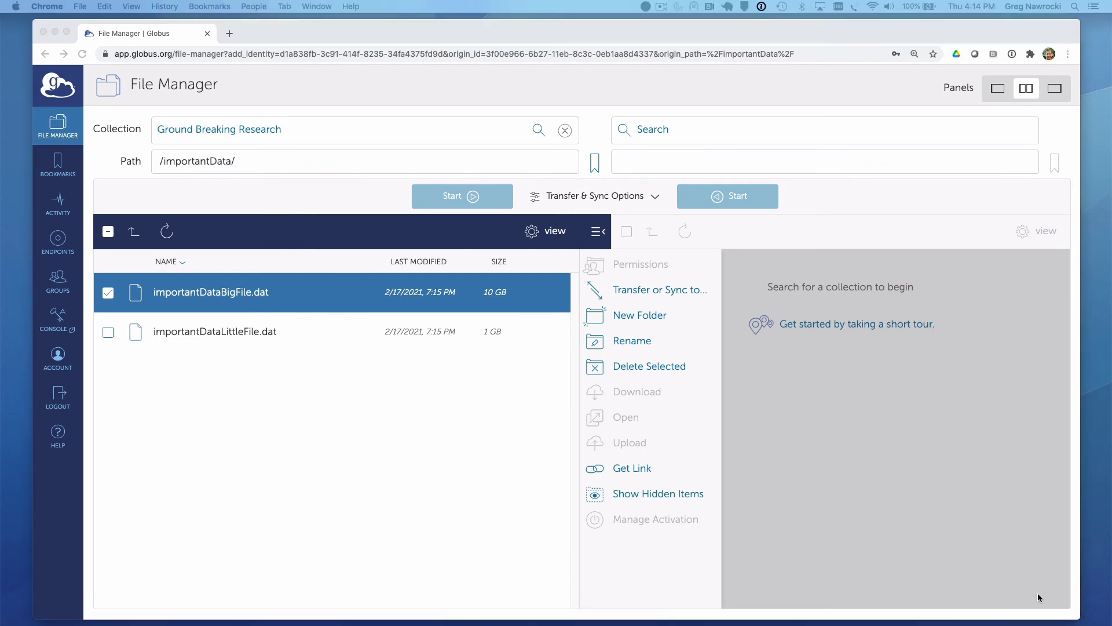
{"action": "left_click", "coordinate": [989, 111]}
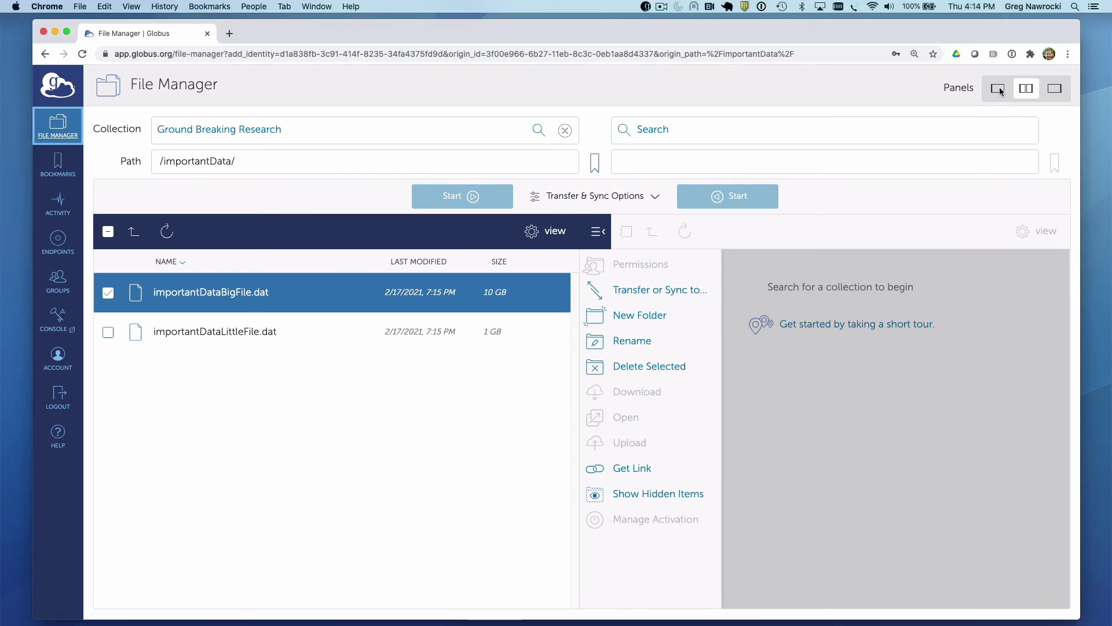
{"action": "left_click", "coordinate": [998, 88]}
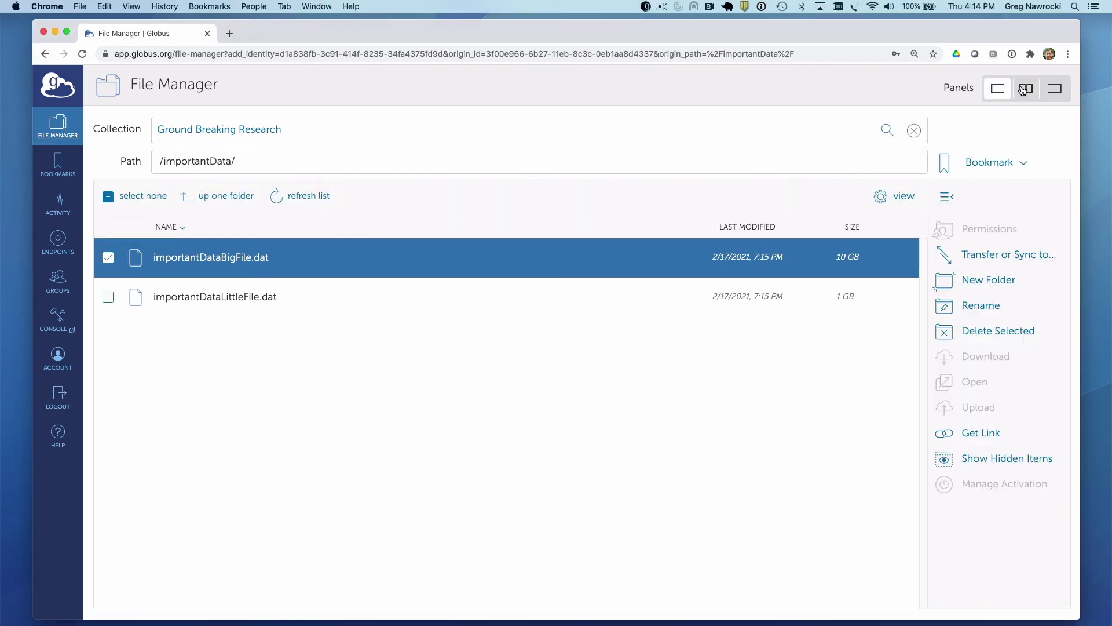
{"action": "left_click", "coordinate": [1025, 89]}
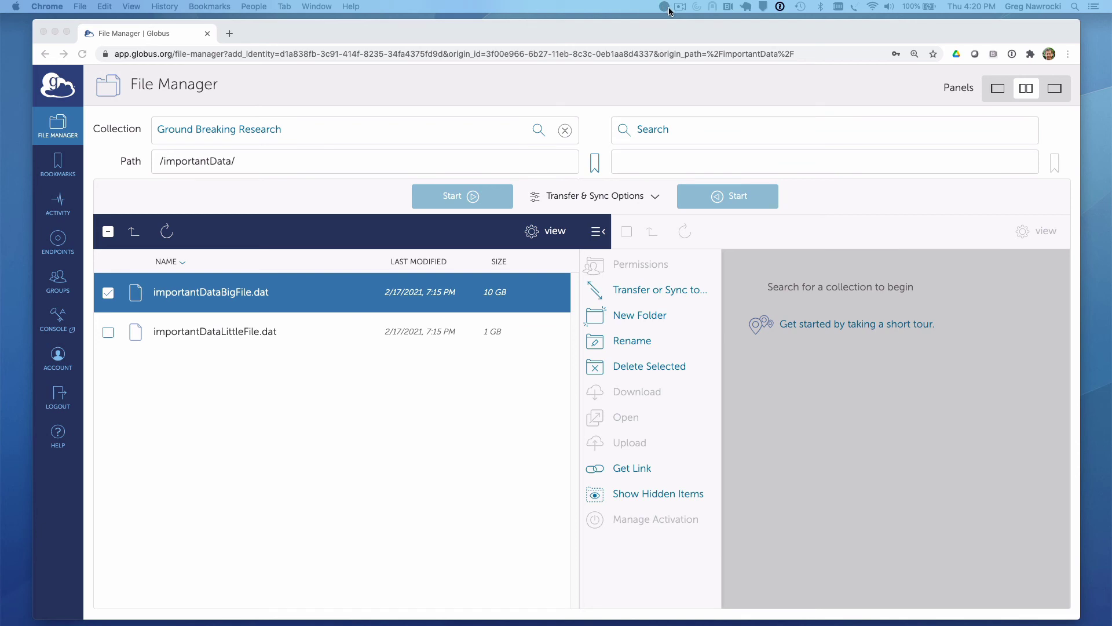
{"action": "left_click", "coordinate": [669, 9]}
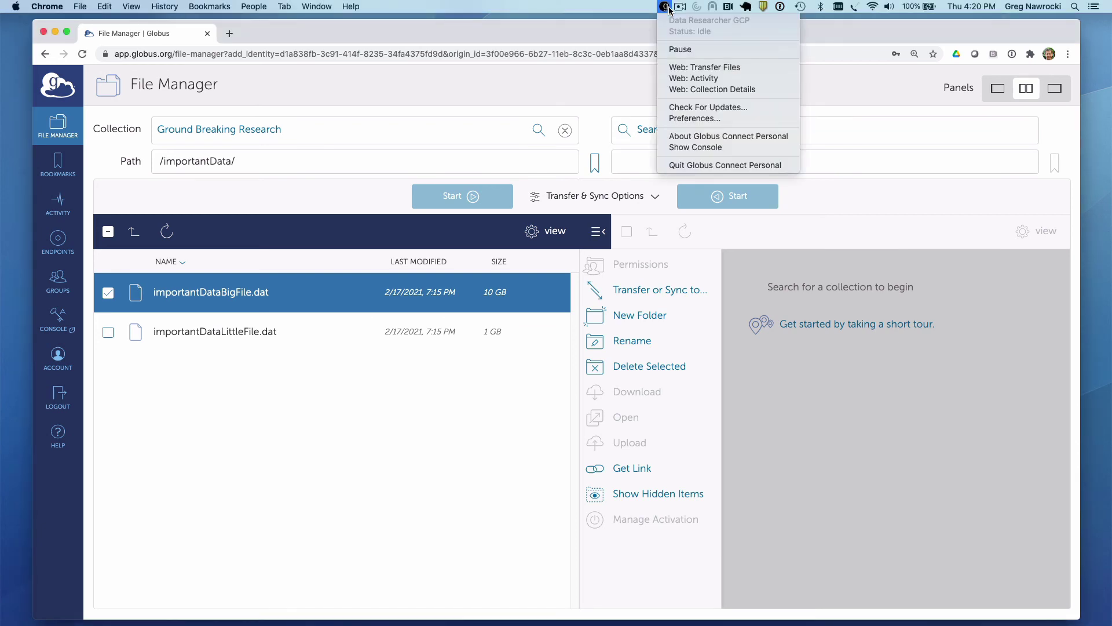
{"action": "left_click", "coordinate": [705, 119]}
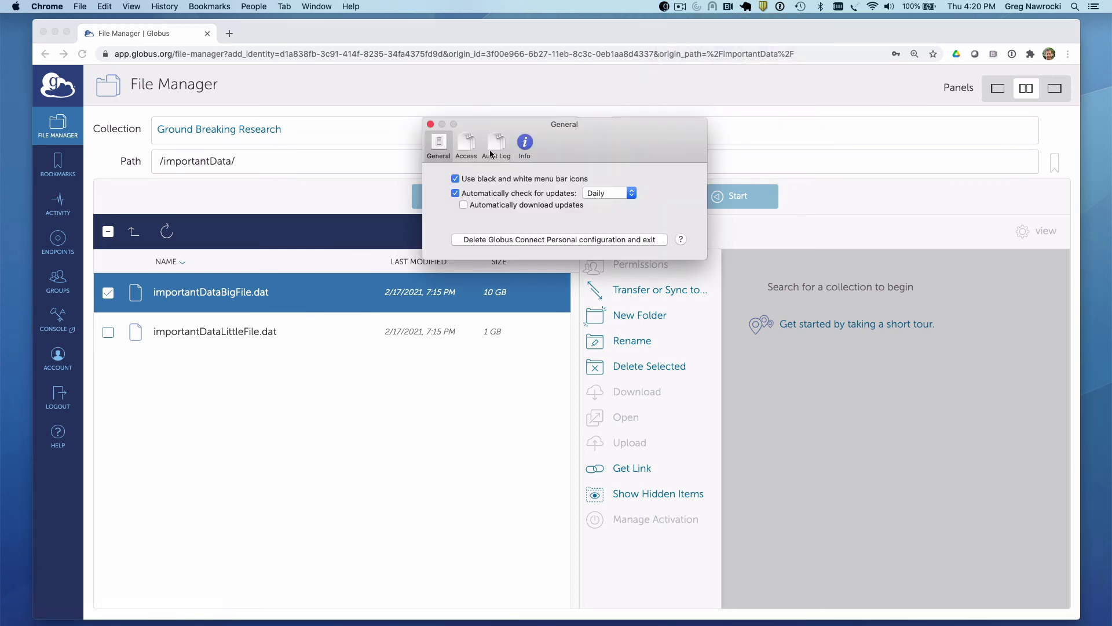
{"action": "left_click", "coordinate": [467, 149]}
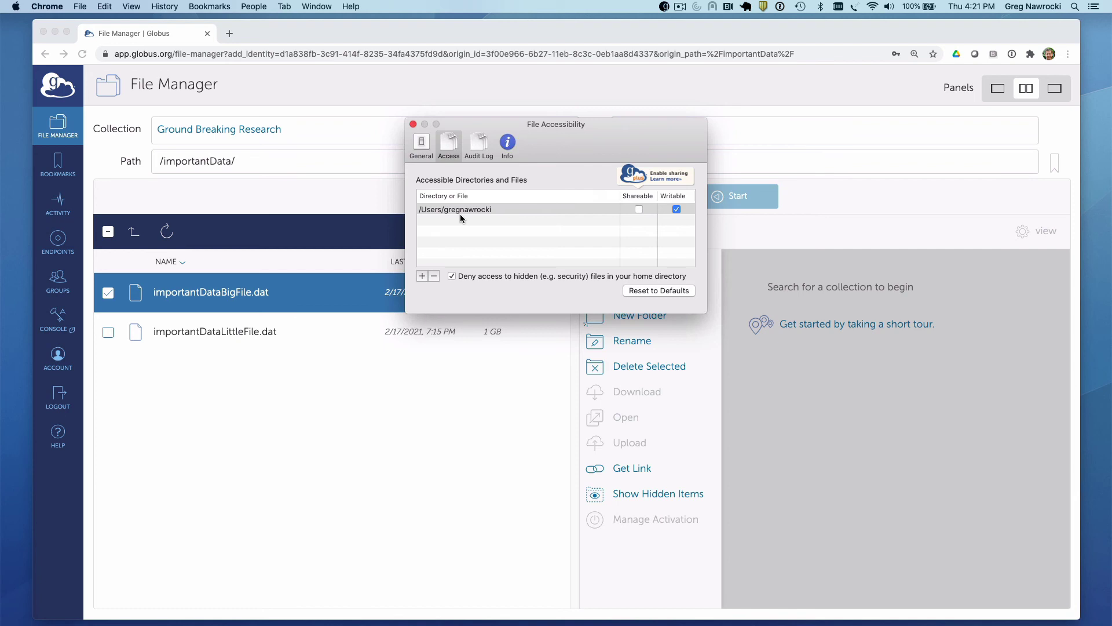
{"action": "left_click", "coordinate": [413, 125]}
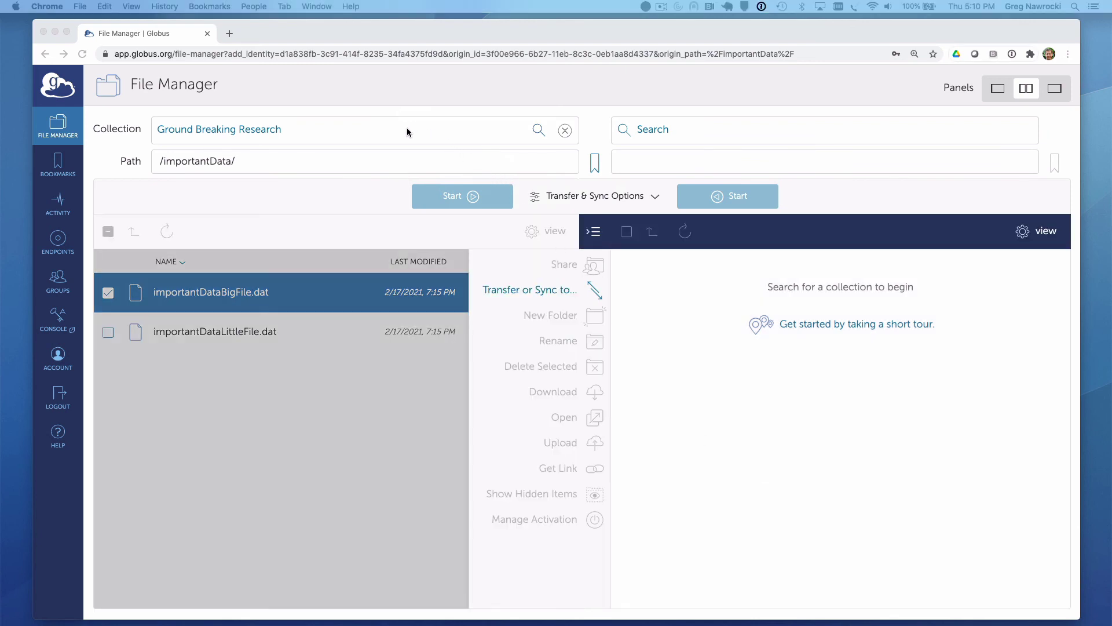
Pick Data Researcher GCP from Your Collections as the right-panel destination collection.
{"action": "left_click", "coordinate": [681, 134]}
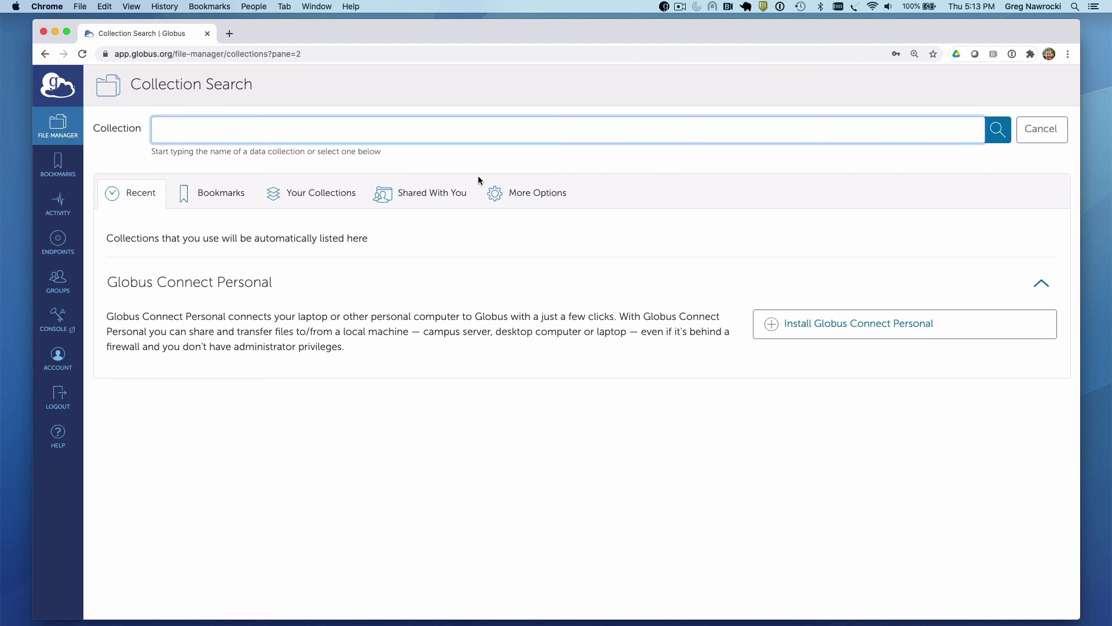
{"action": "left_click", "coordinate": [326, 194]}
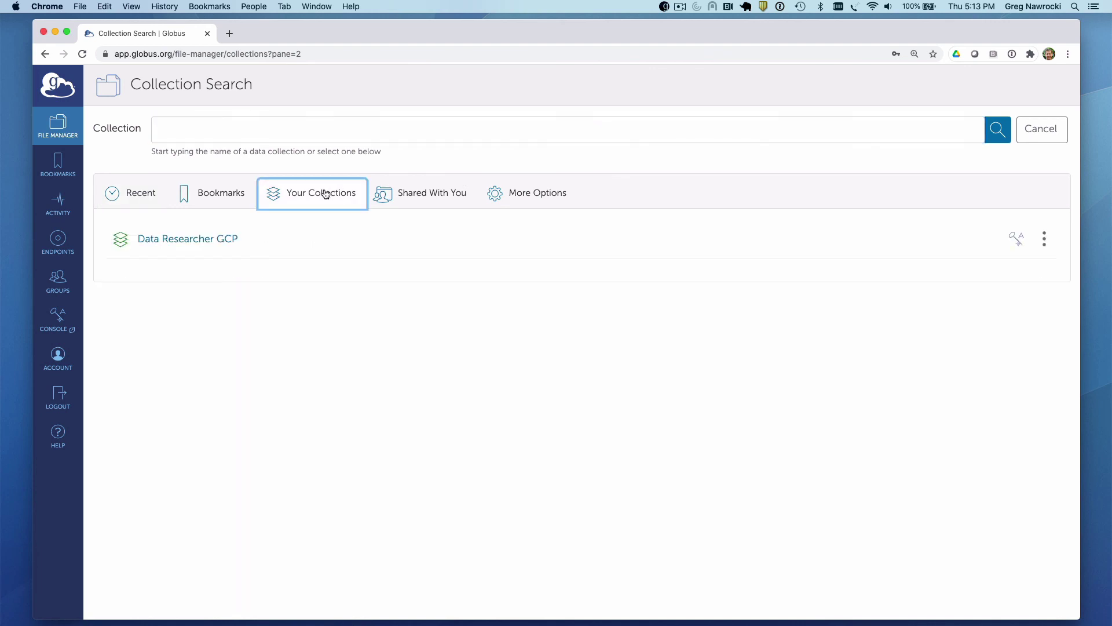
{"action": "left_click", "coordinate": [210, 240]}
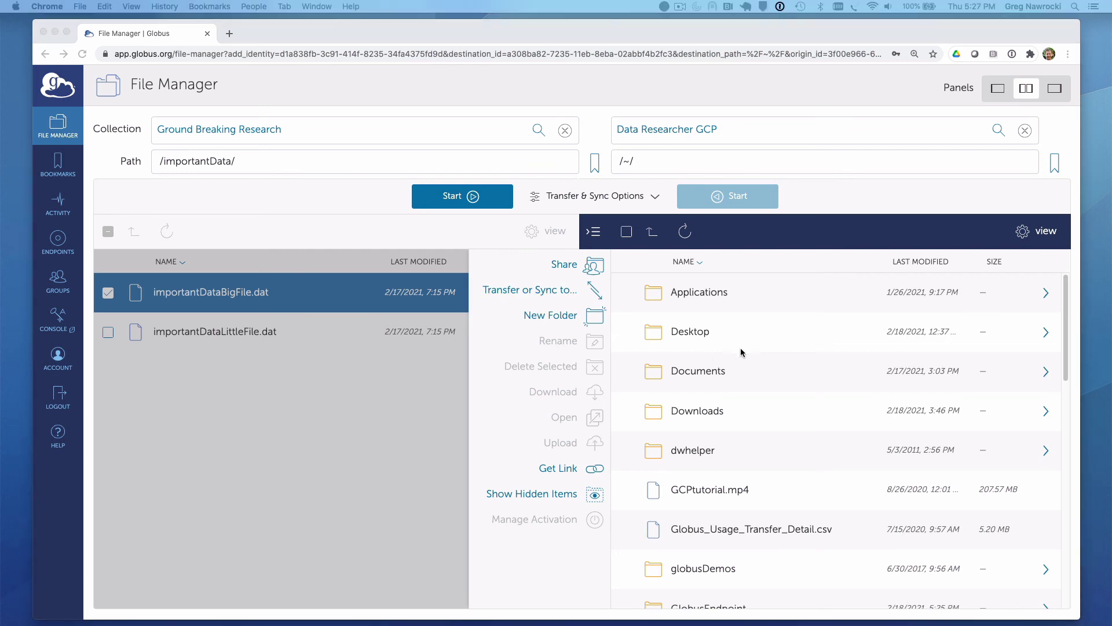
Open GlobusEndpoint as destination, select importantDataBigFile.dat and importantDataLittleFile.dat, and start the transfer.
{"action": "scroll", "coordinate": [741, 349], "scroll_direction": "down", "scroll_amount": 2}
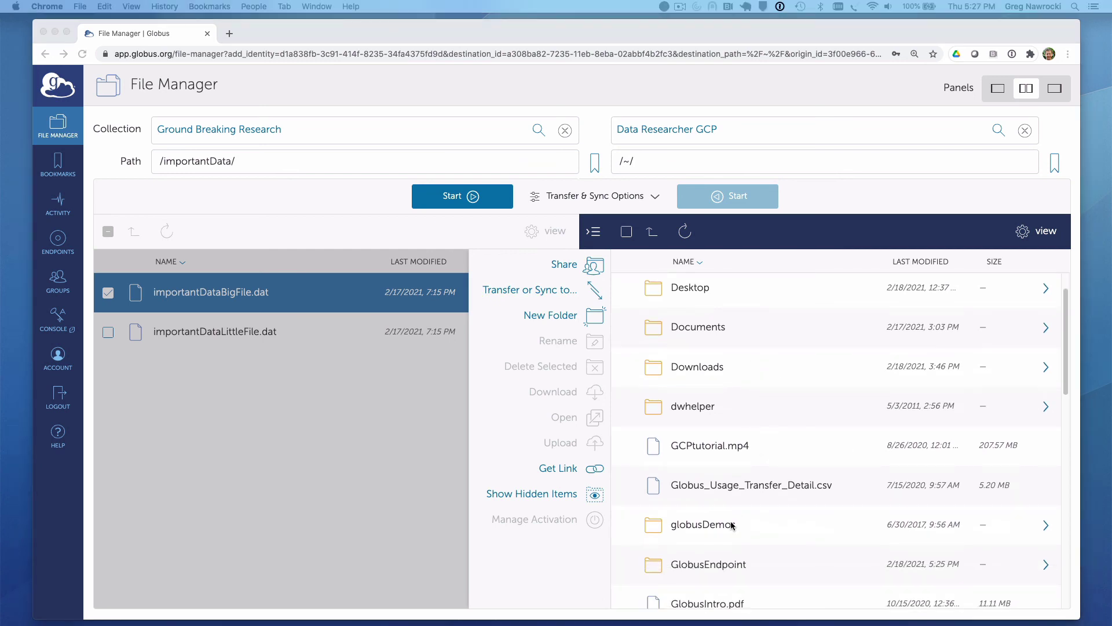
{"action": "double_click", "coordinate": [724, 564]}
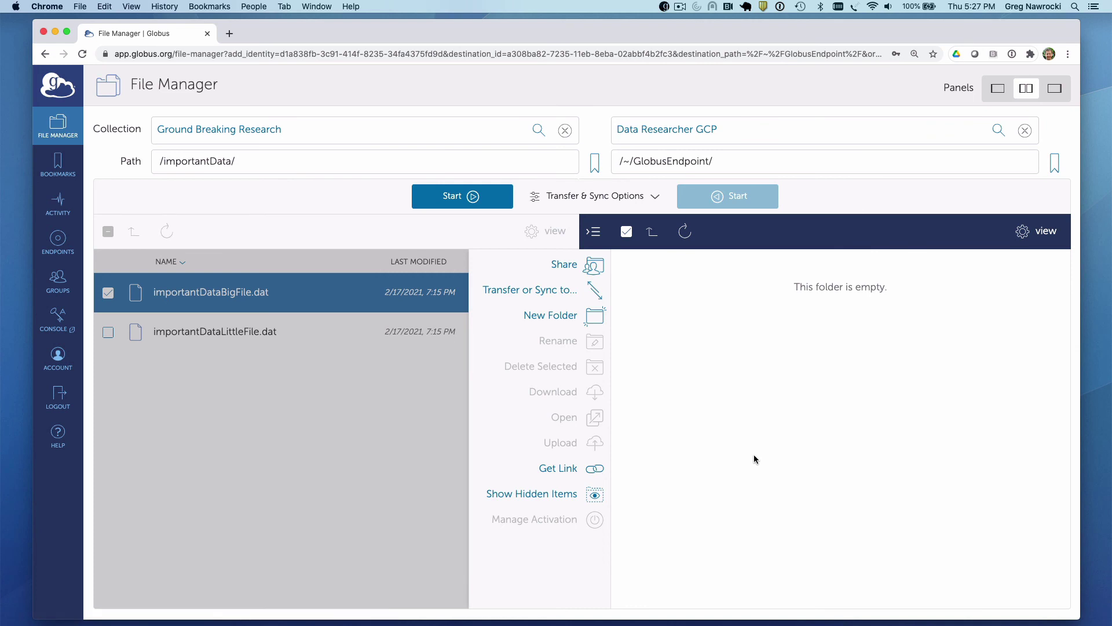
{"action": "left_click", "coordinate": [104, 333]}
{"action": "left_click", "coordinate": [108, 292]}
{"action": "left_click", "coordinate": [108, 331]}
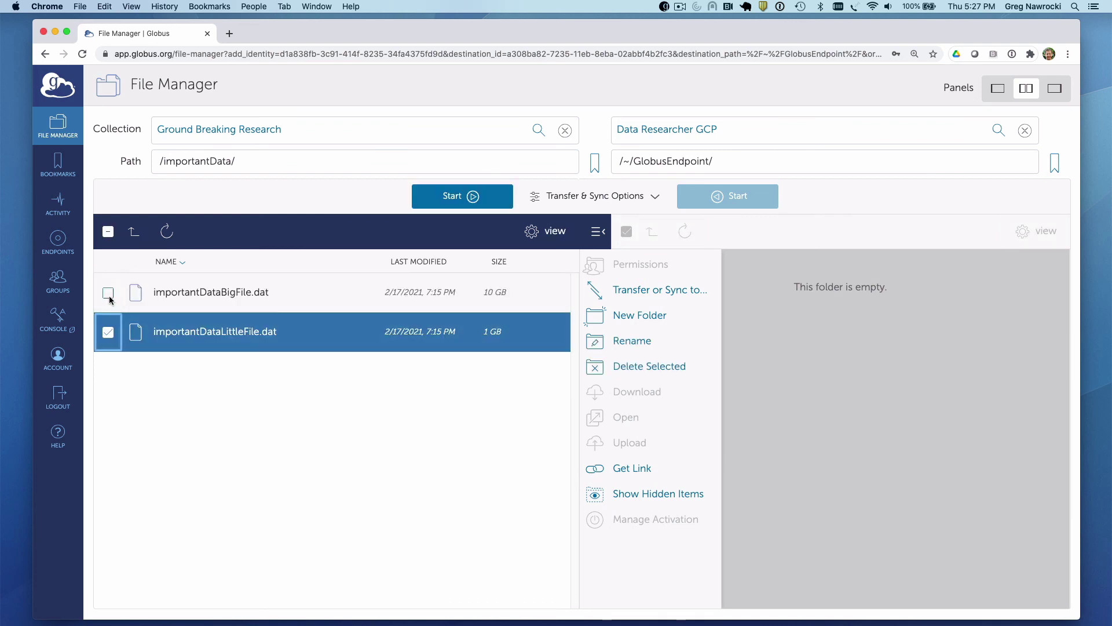
{"action": "left_click", "coordinate": [108, 293]}
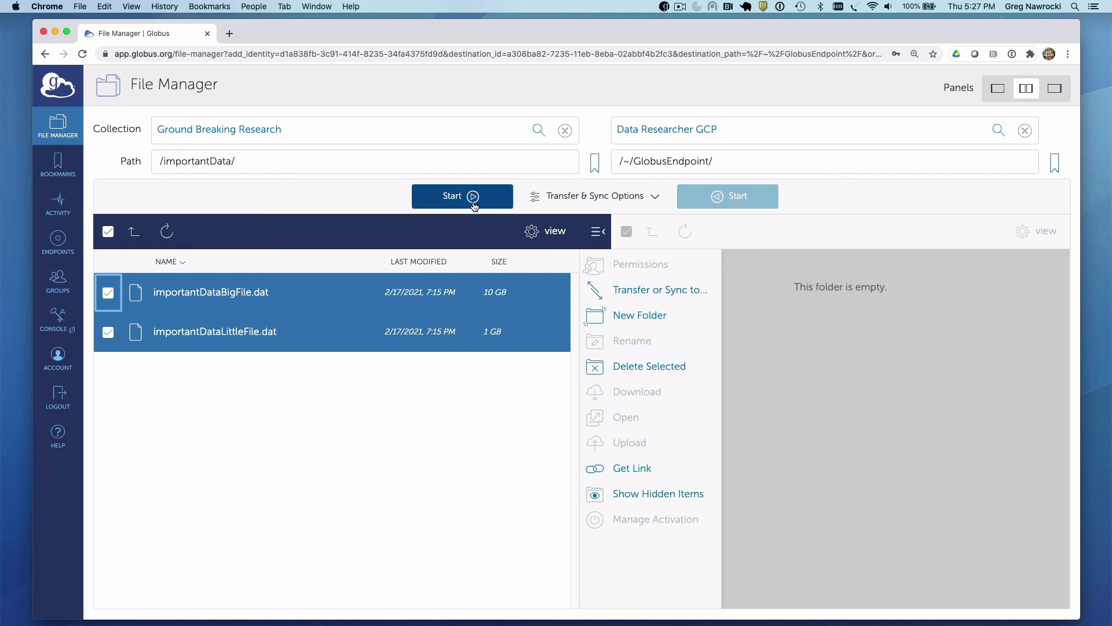
{"action": "left_click", "coordinate": [474, 197]}
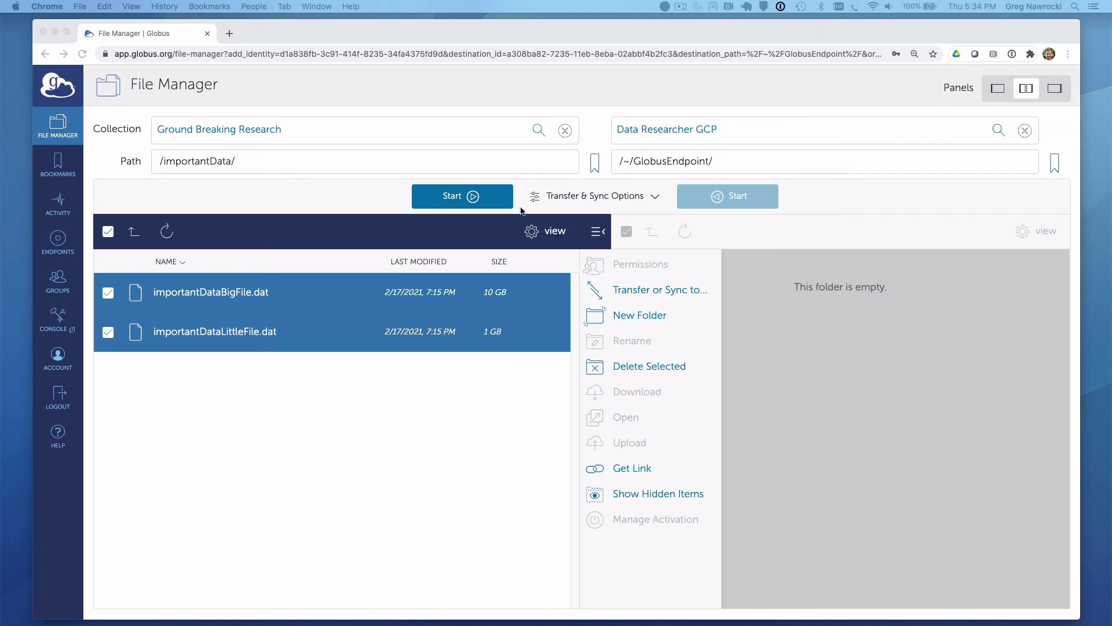
Refresh GlobusEndpoint to show importantDataBigFile.dat (10 GB) and importantDataLittleFile.dat (1 GB).
{"action": "left_click", "coordinate": [685, 234]}
{"action": "left_click", "coordinate": [685, 234]}
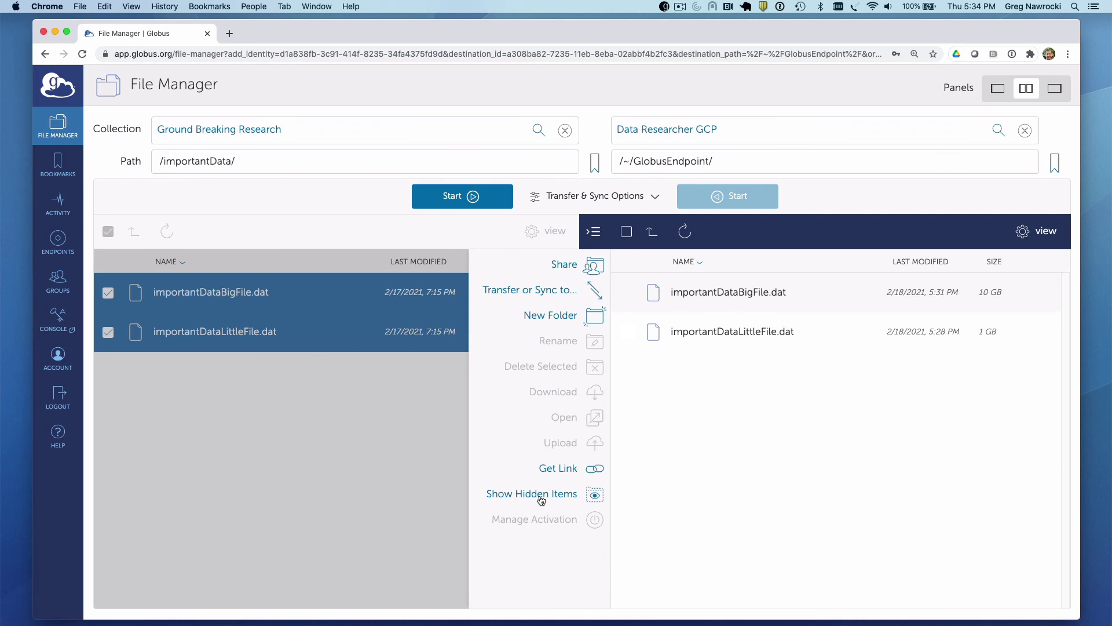
Switch to Finder to view both .dat files in the laptop's GlobusEndpoint folder.
{"action": "key", "text": "super+Tab"}
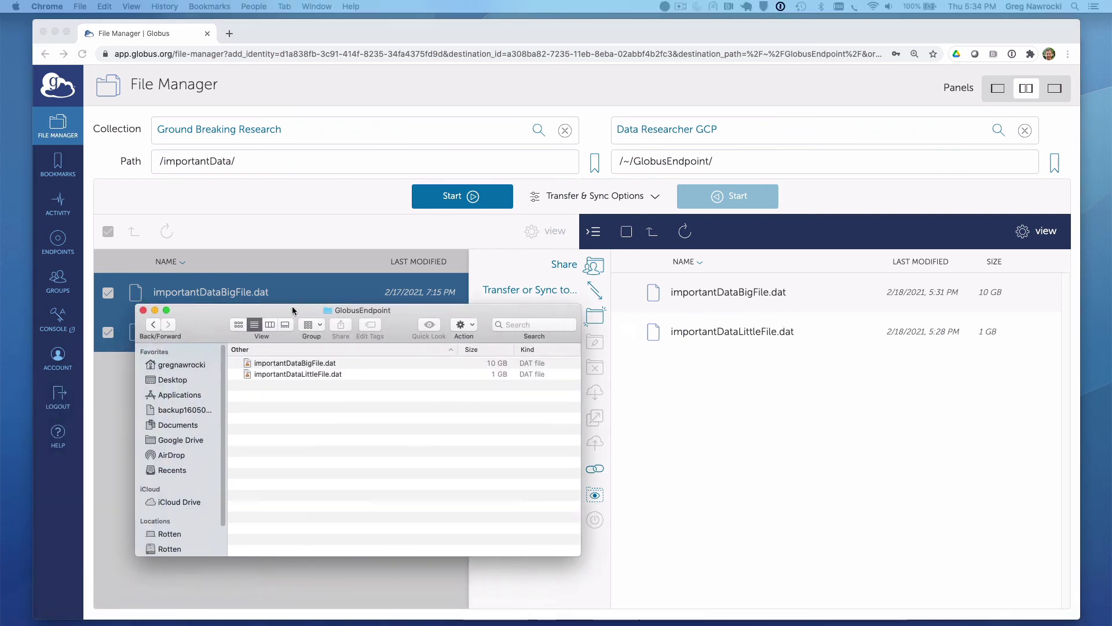